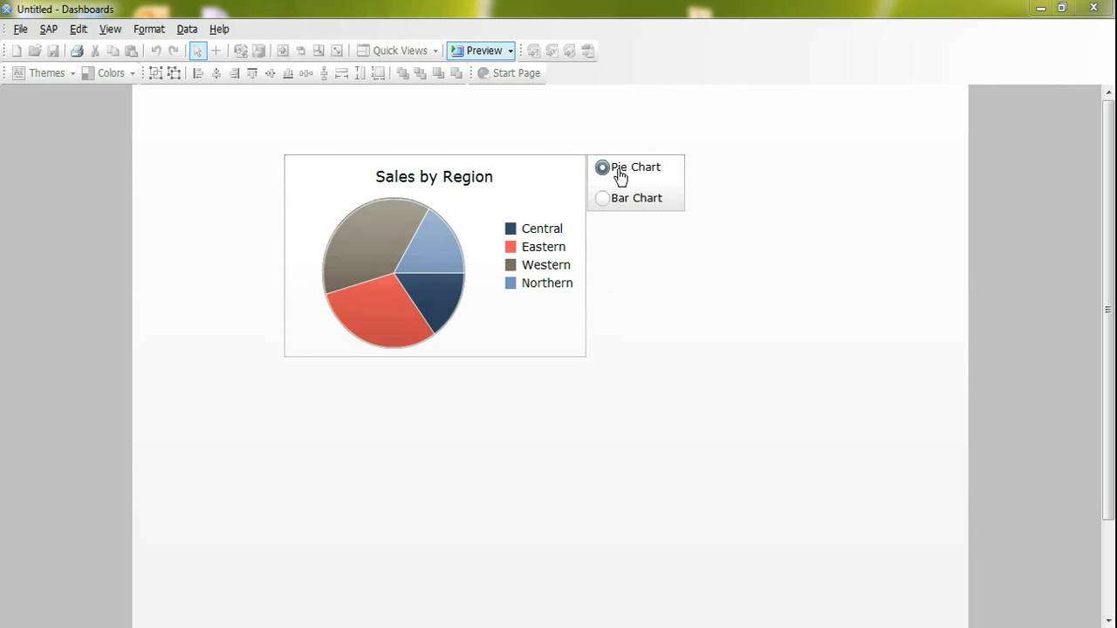
Choose Bar Chart in the preview to show the Sales by Region column chart.
mouse_move(372, 260)
left_click(603, 200)
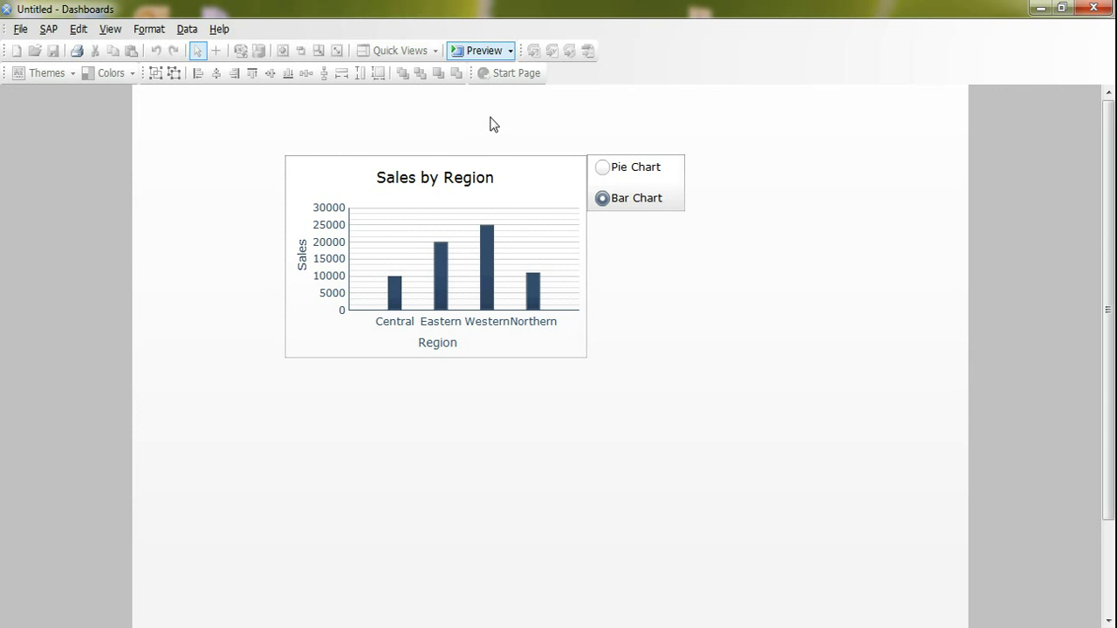
Leave preview and delete the radio button, column chart and pie chart from the canvas.
left_click(471, 57)
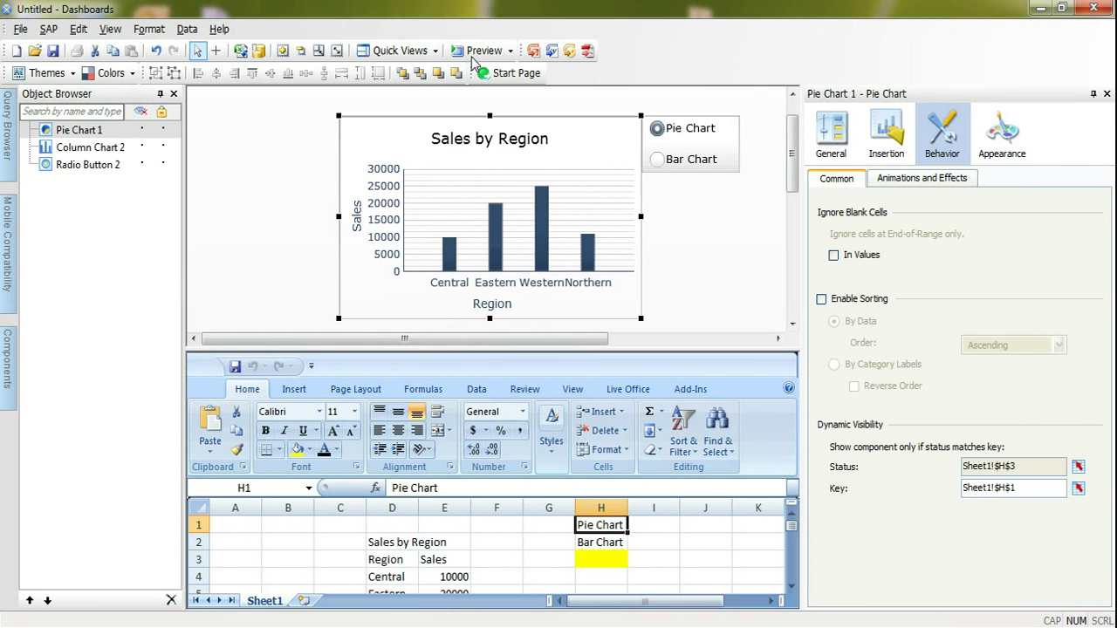
left_click(690, 169)
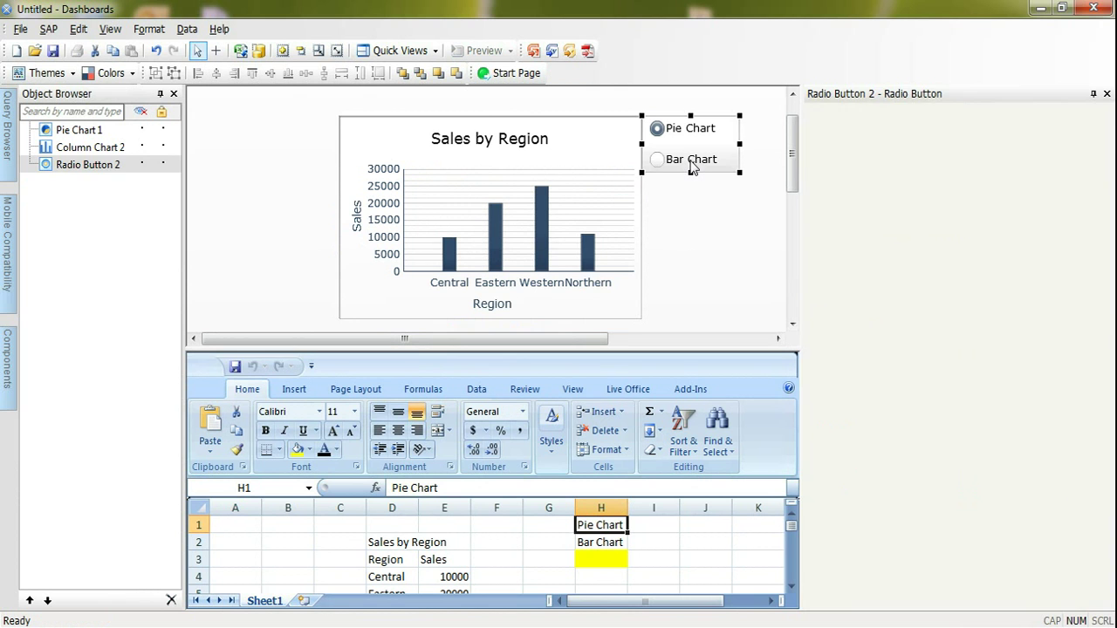
key("Delete")
left_click(600, 187)
key("Delete")
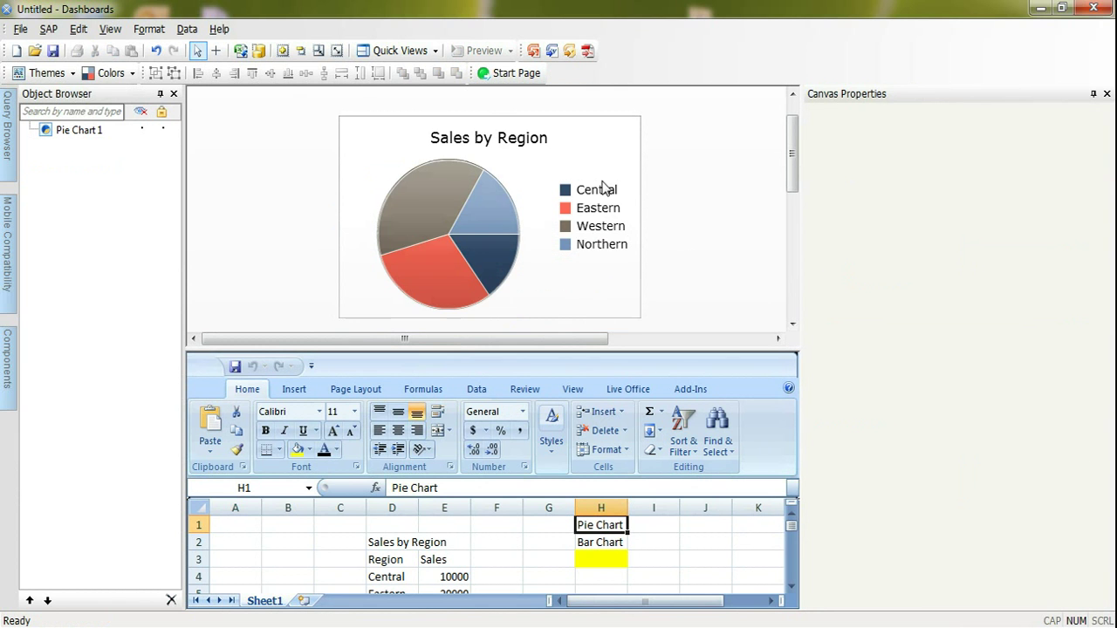
left_click(549, 185)
key("Delete")
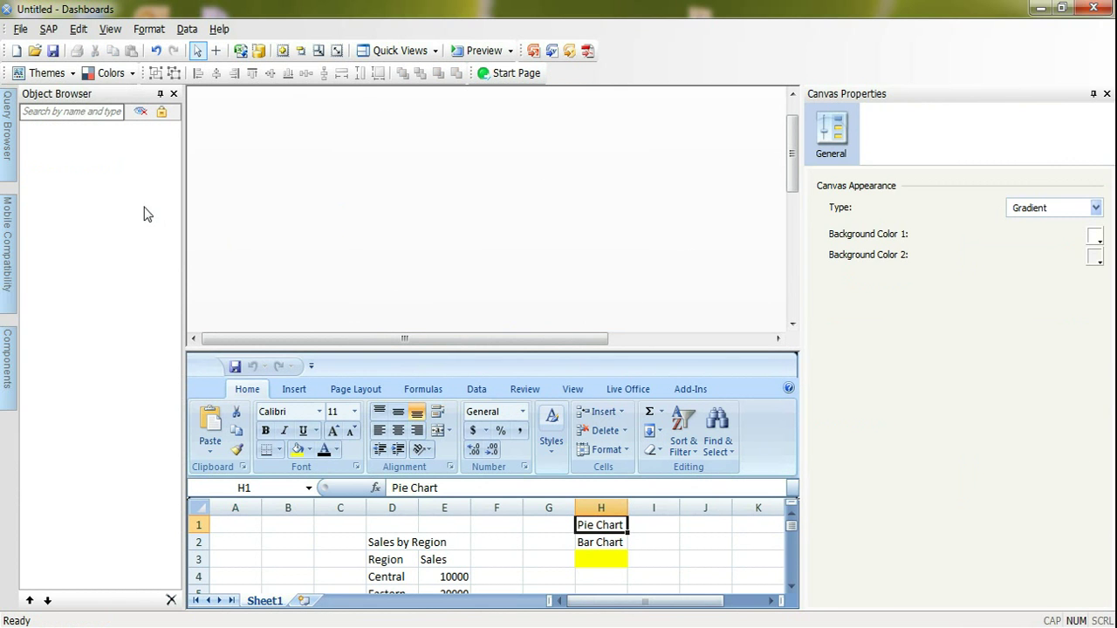
Drag a new Pie Chart from the Charts components onto the canvas.
left_click(7, 358)
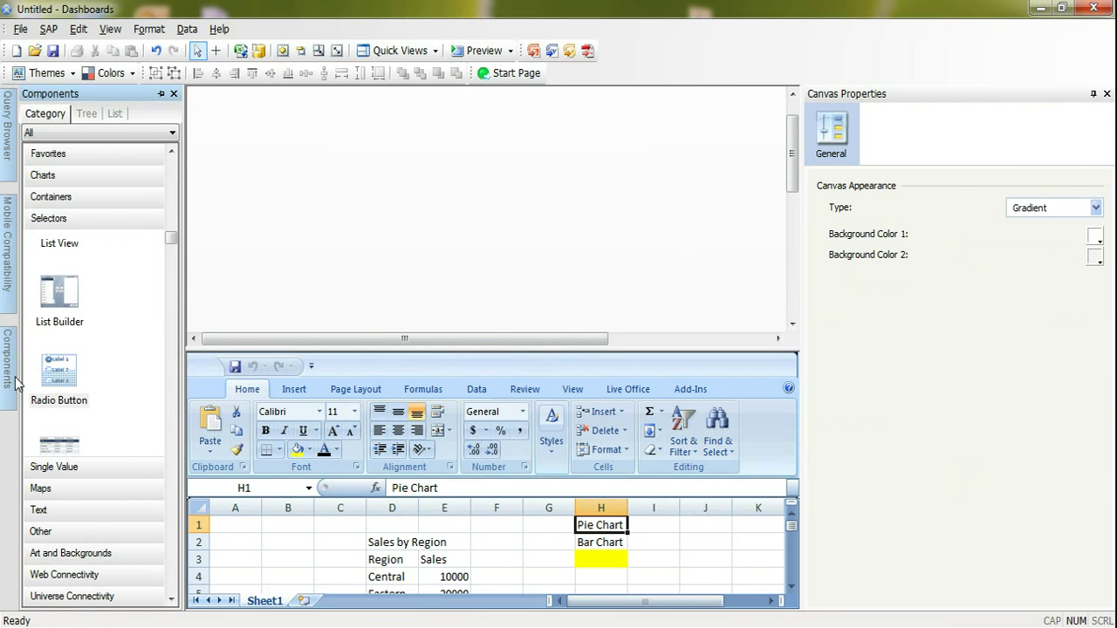
left_click(55, 176)
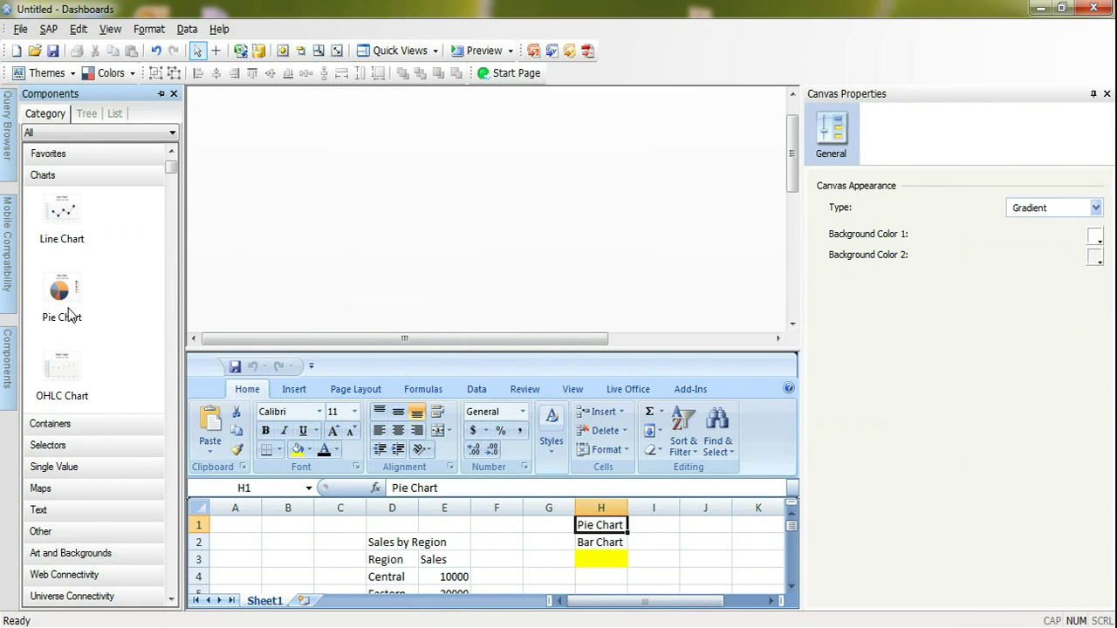
left_click_drag(65, 302, 330, 131)
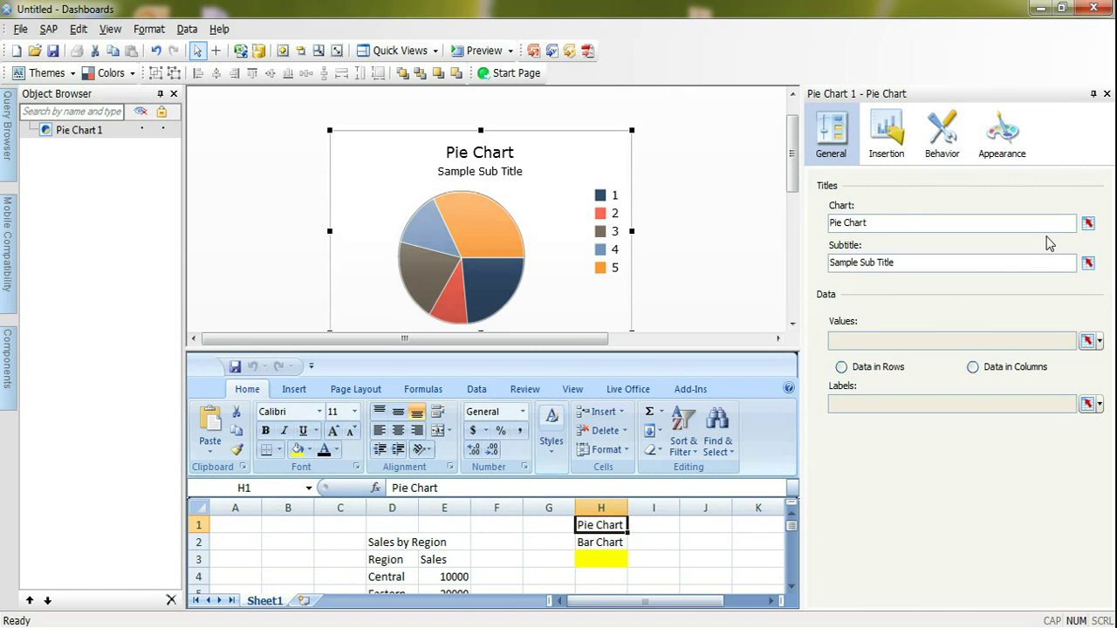
Link the pie chart title to cell D2 and clear the sample subtitle.
left_click(1088, 223)
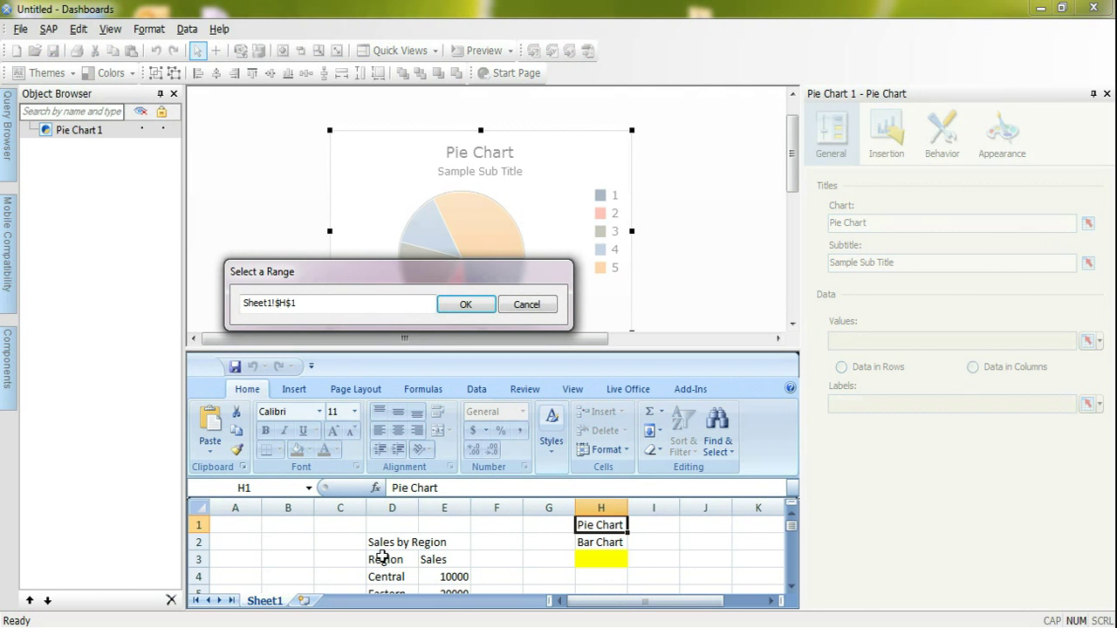
left_click(382, 542)
left_click(465, 305)
left_click_drag(913, 264, 713, 261)
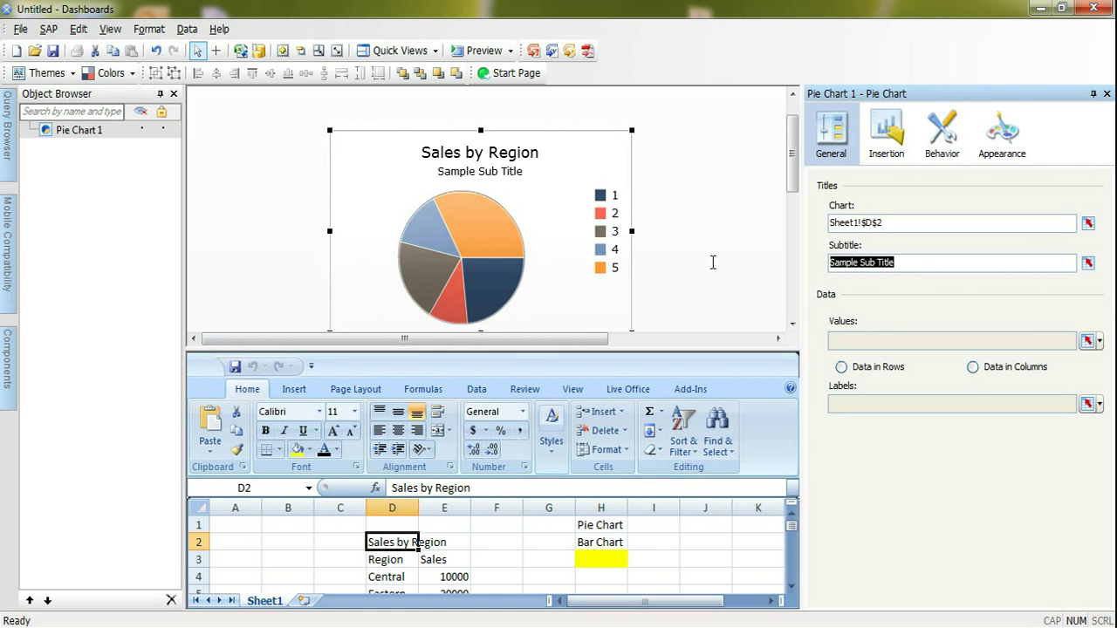
key("Delete")
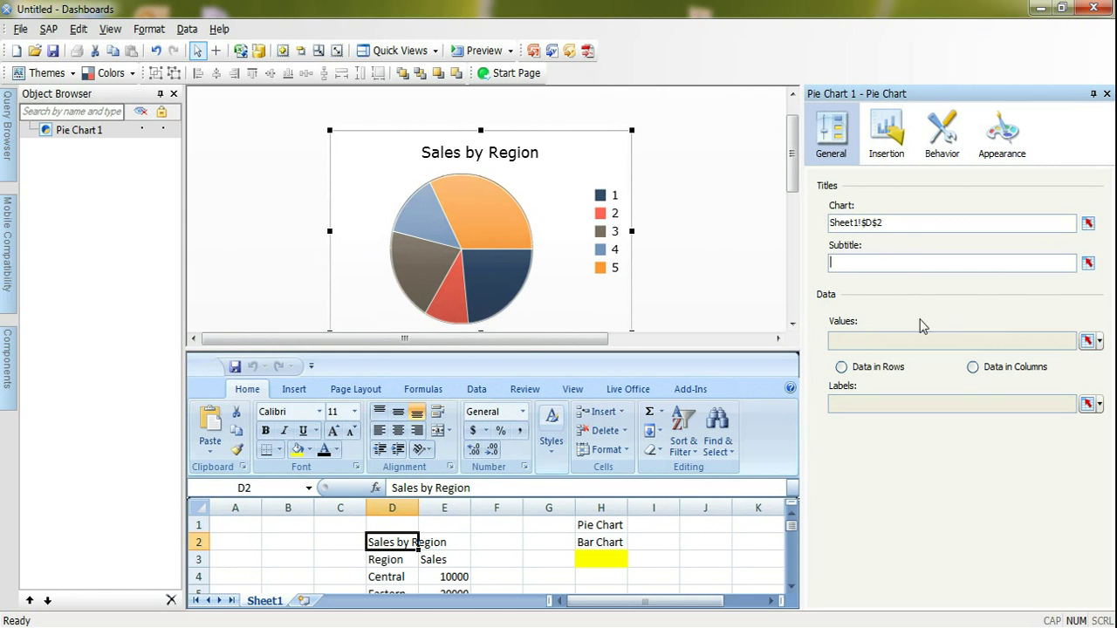
Set the pie chart's values to the sales cells E4:E7.
left_click(1087, 341)
left_click(792, 584)
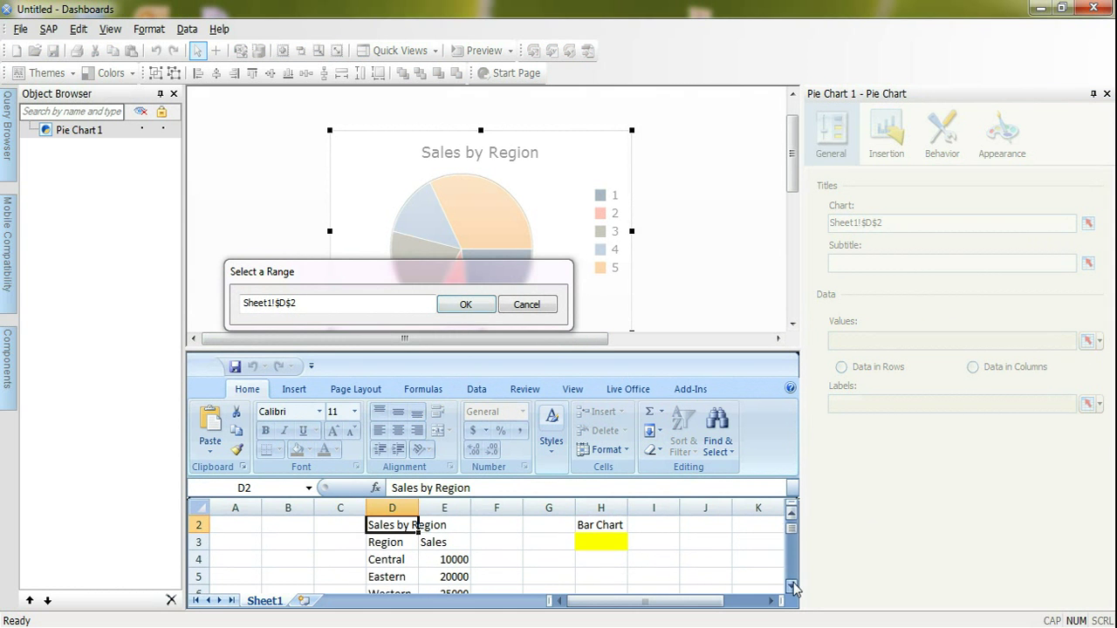
left_click(447, 525)
left_click_drag(447, 524, 447, 576)
left_click(465, 304)
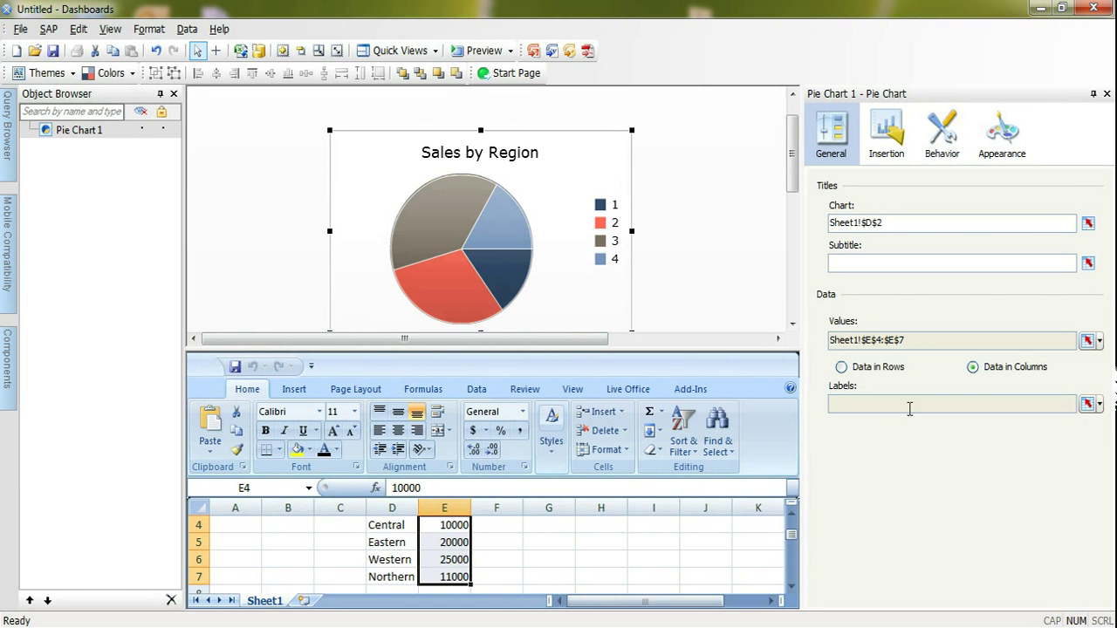
Set the slice labels to the region names in D4:D7.
left_click(1089, 405)
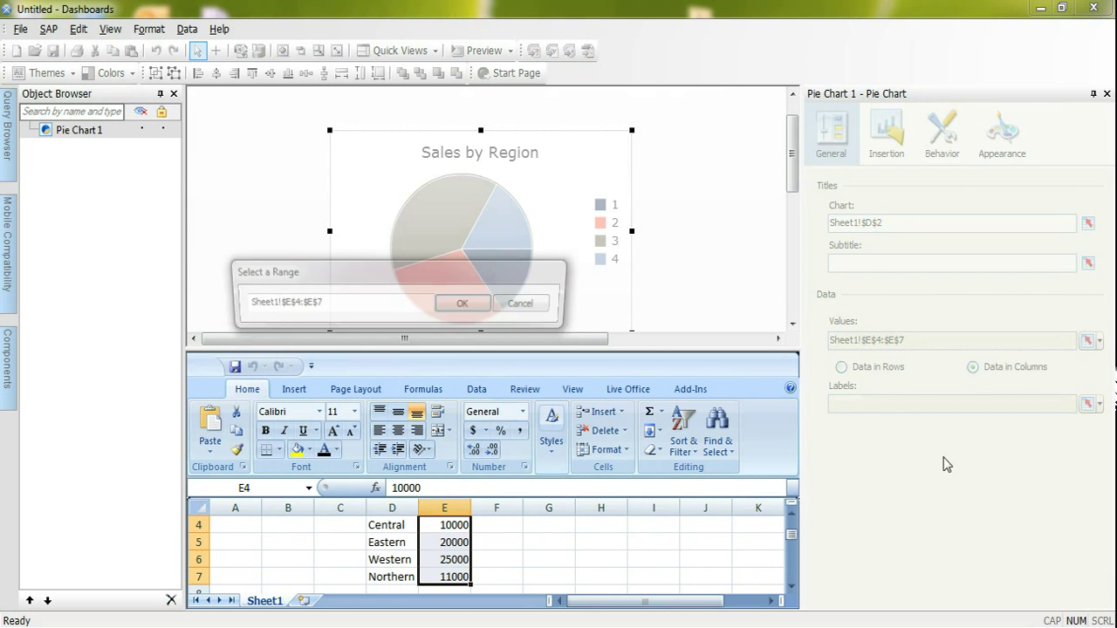
left_click_drag(392, 526, 406, 576)
left_click(464, 305)
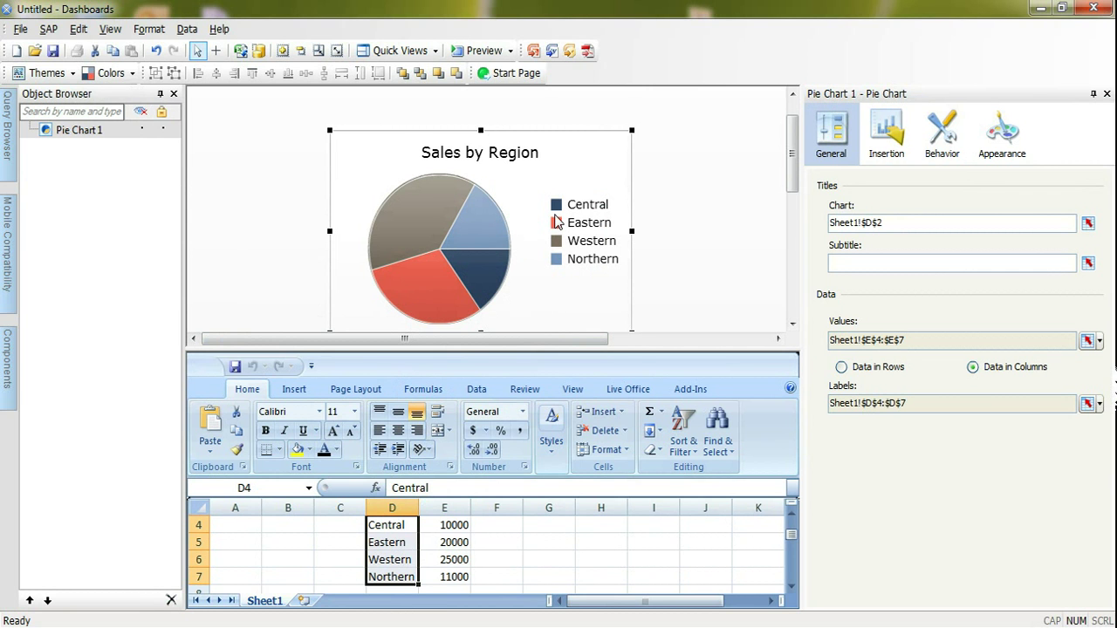
left_click(10, 360)
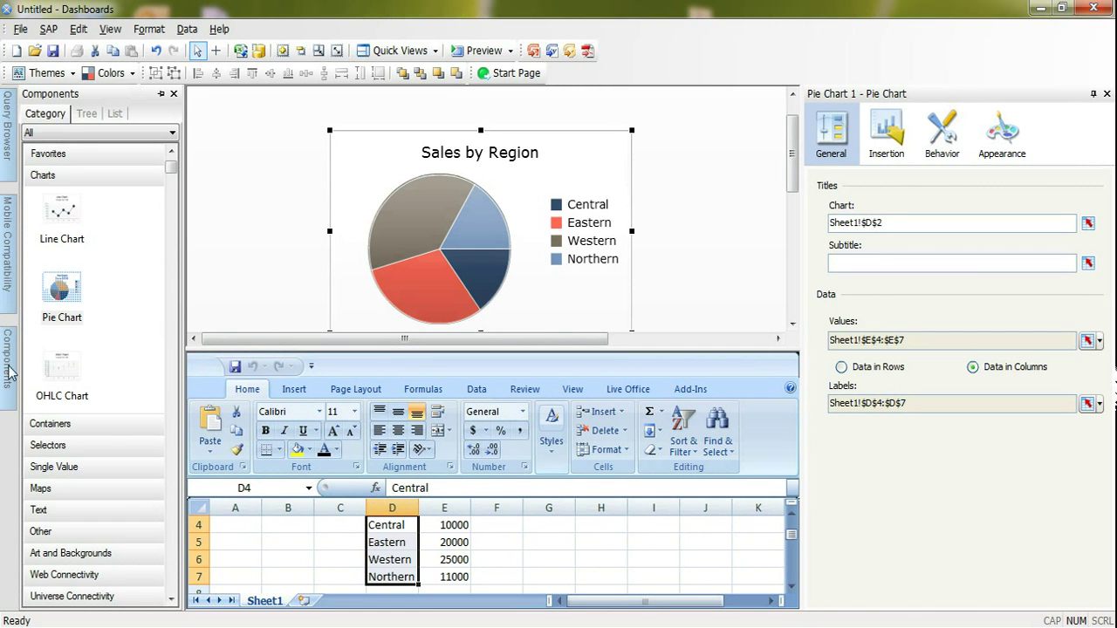
Drag a Column Chart from the Charts list onto the canvas over the pie chart.
scroll(126, 296, "down", 3)
scroll(126, 296, "down", 3)
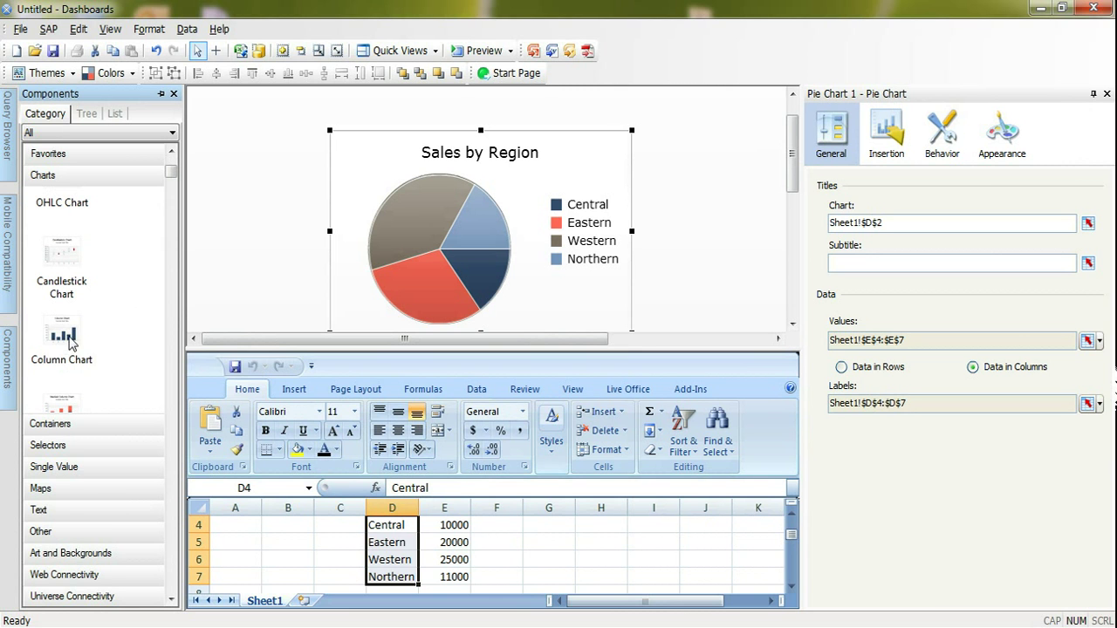
left_click_drag(65, 339, 329, 131)
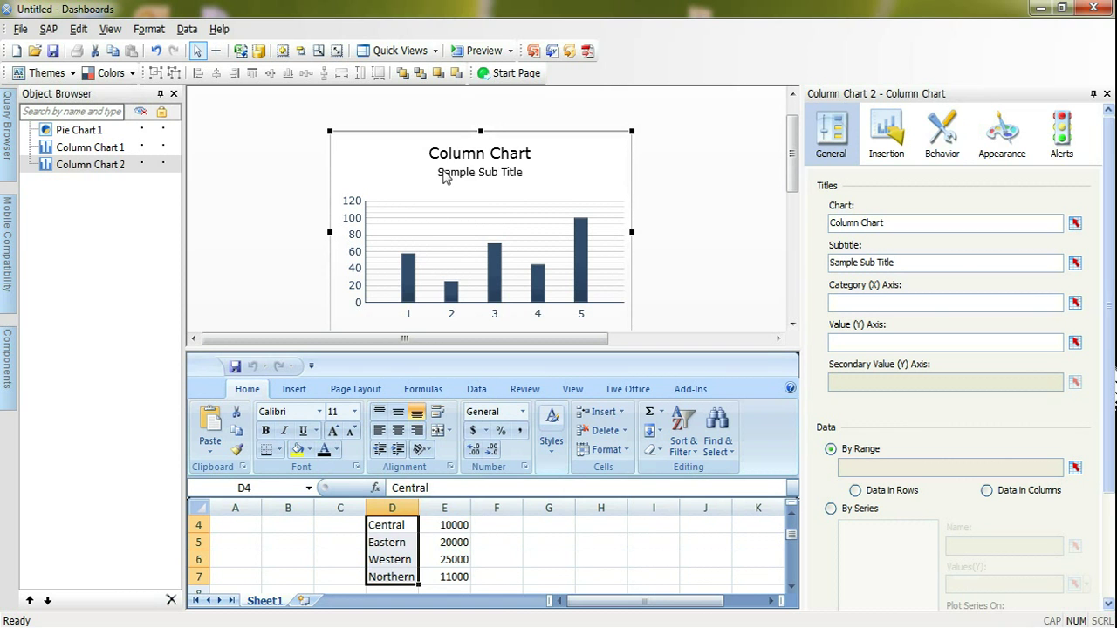
scroll(443, 178, "down", 2)
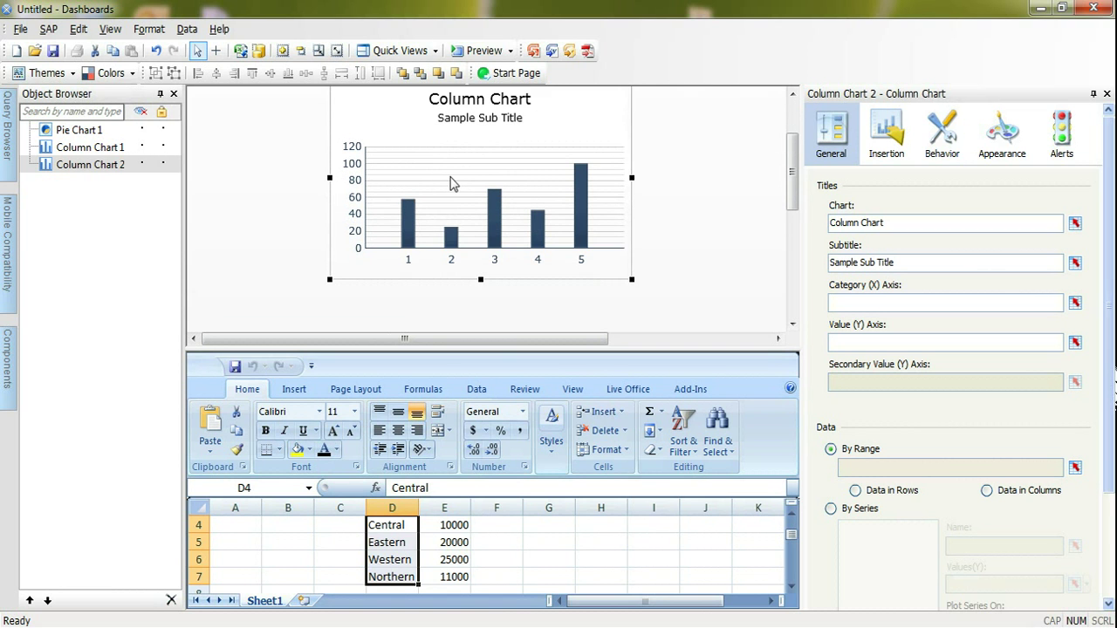
scroll(442, 178, "up", 2)
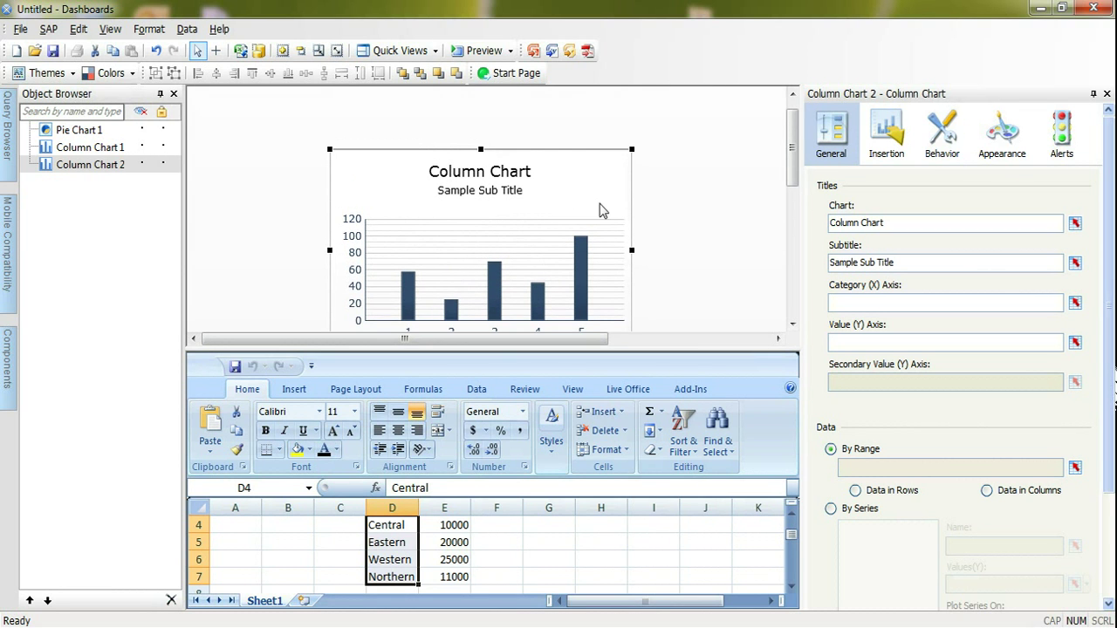
Link Column Chart 2's title to cell D2 and delete its sample subtitle.
left_click(1074, 223)
scroll(691, 524, "up", 1)
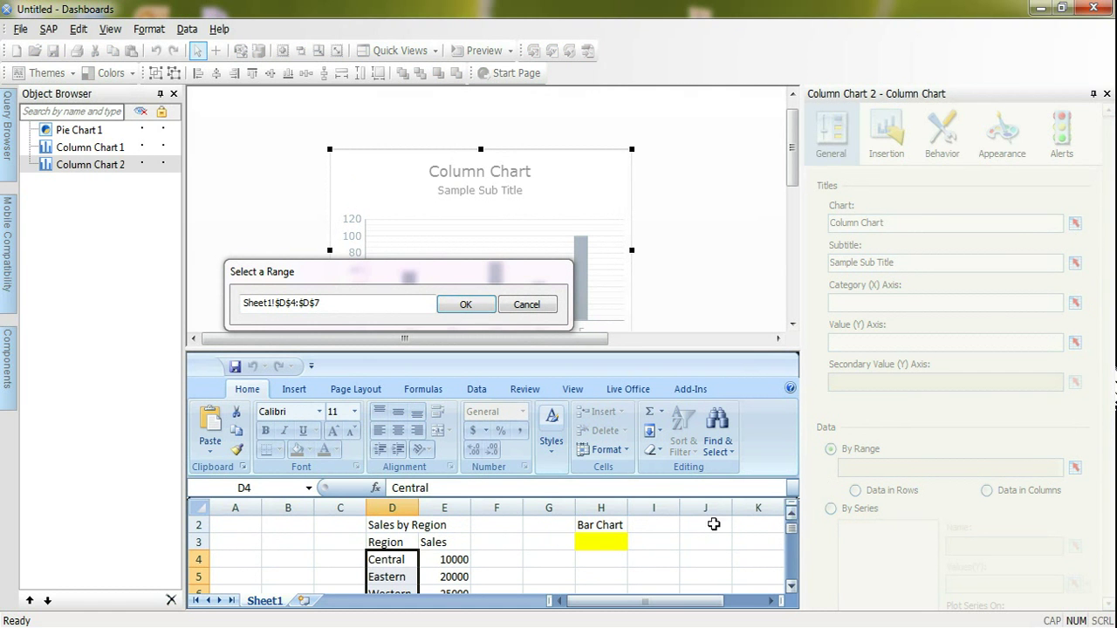
left_click(386, 526)
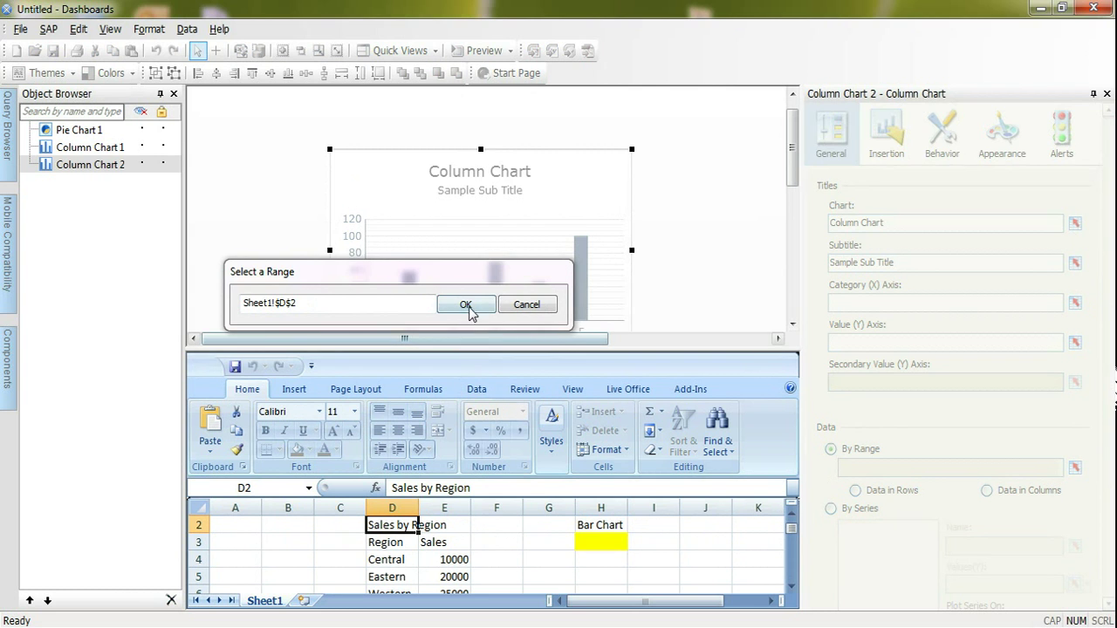
left_click(466, 304)
left_click_drag(939, 266, 781, 263)
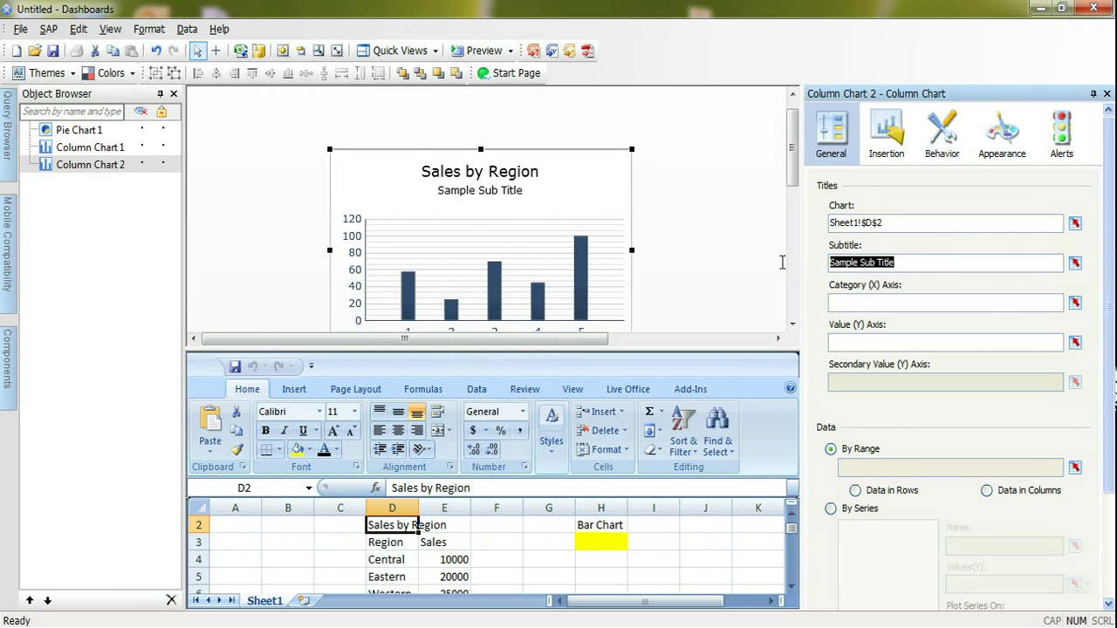
key("Delete")
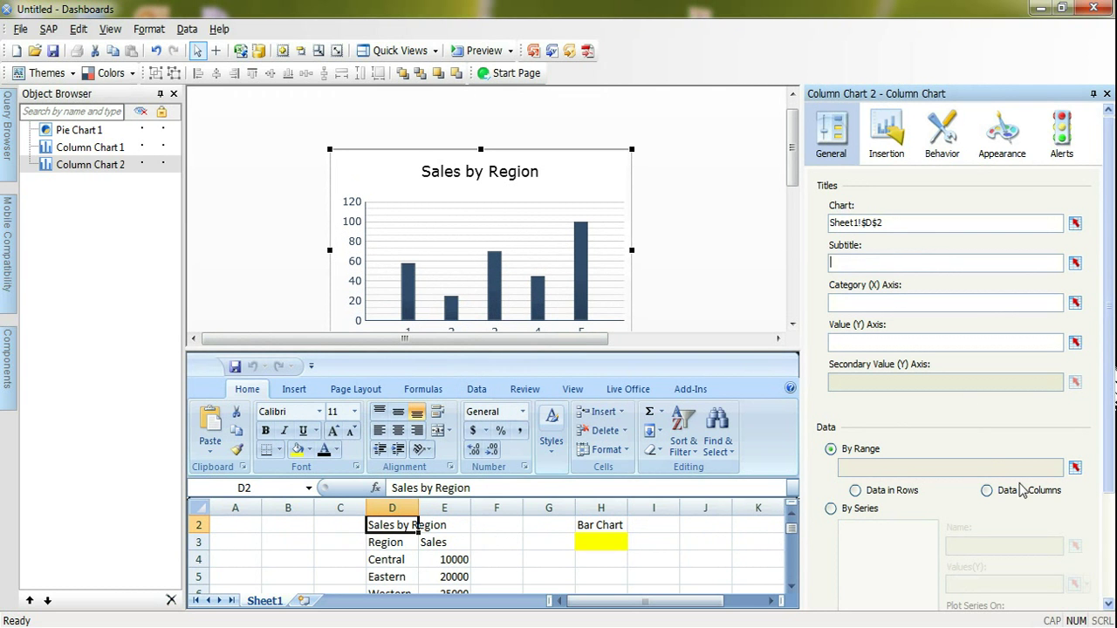
Bind the column chart's By Range data to Sheet1!D4:E7.
left_click(1075, 470)
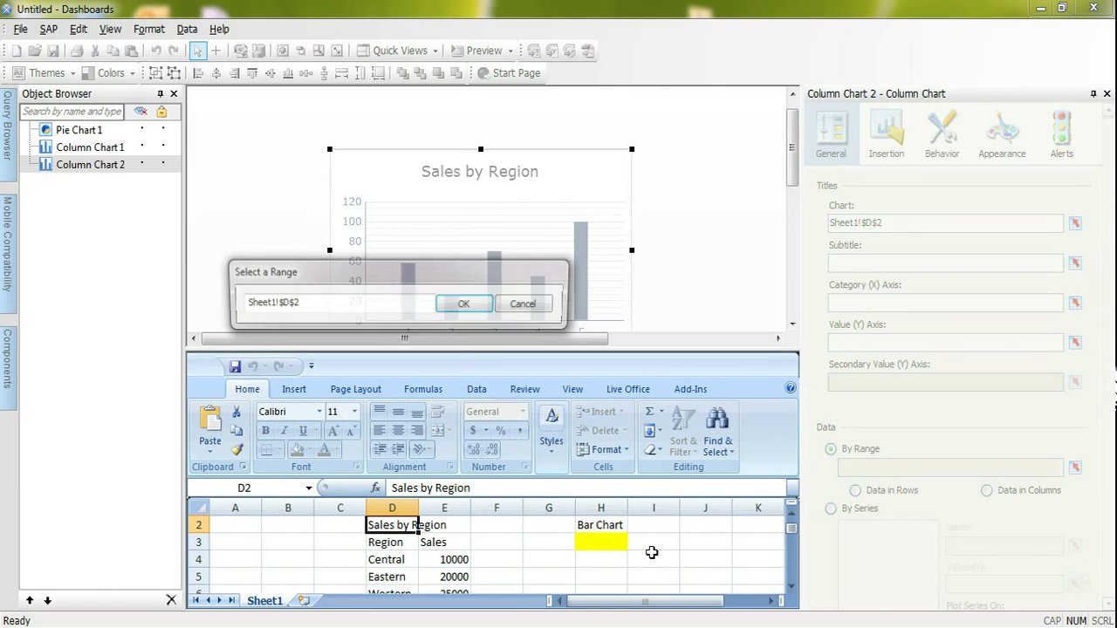
left_click(790, 586)
left_click_drag(384, 542, 433, 560)
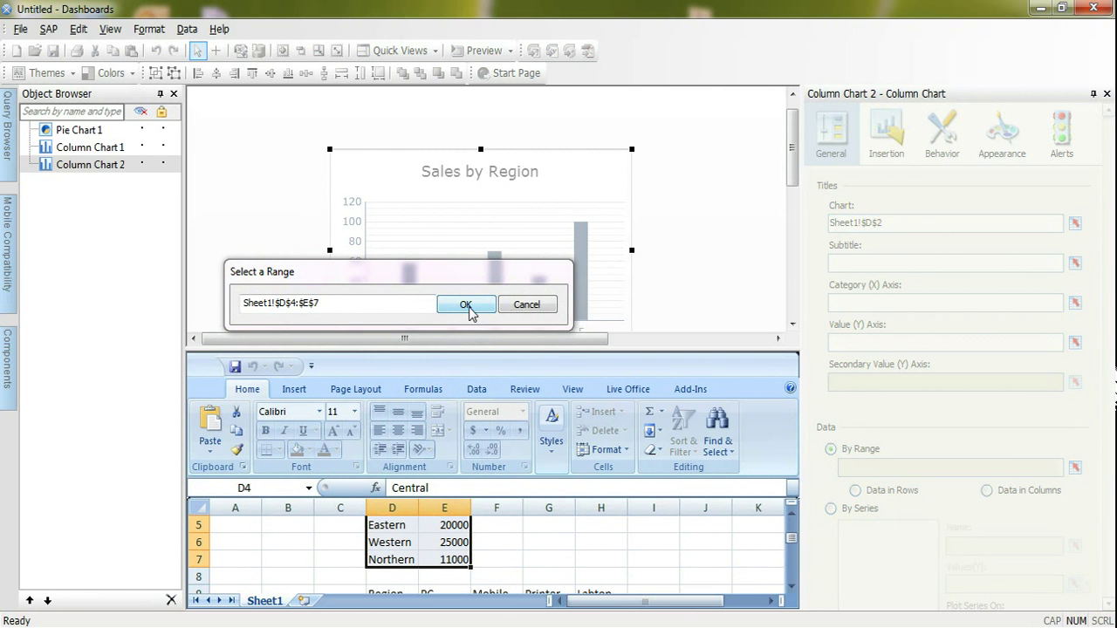
left_click(791, 515)
left_click(791, 515)
left_click(791, 515)
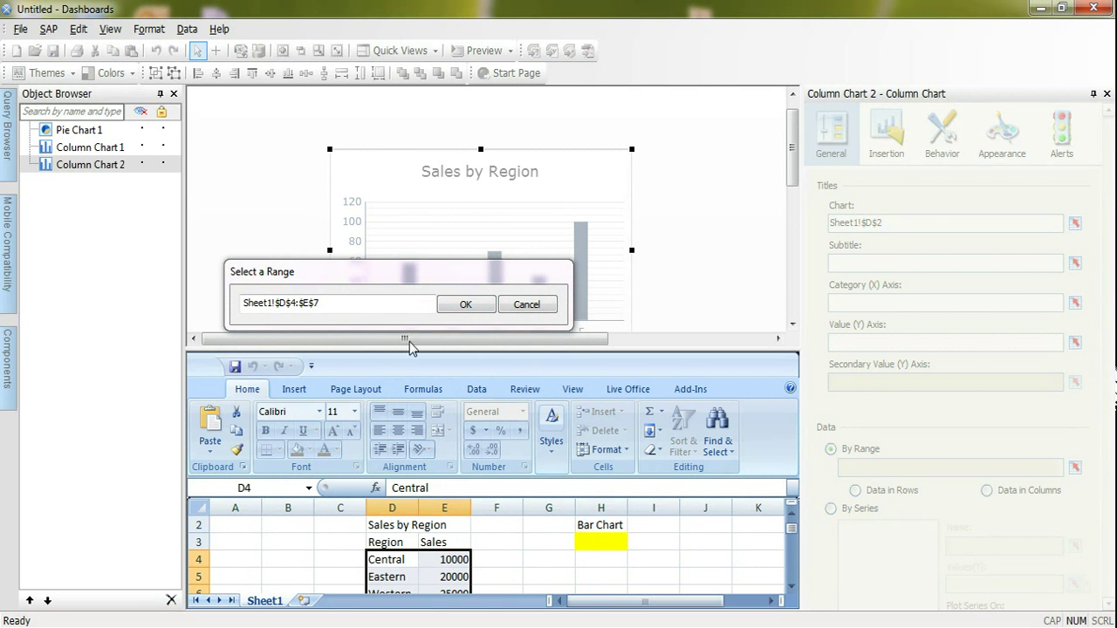
left_click(466, 305)
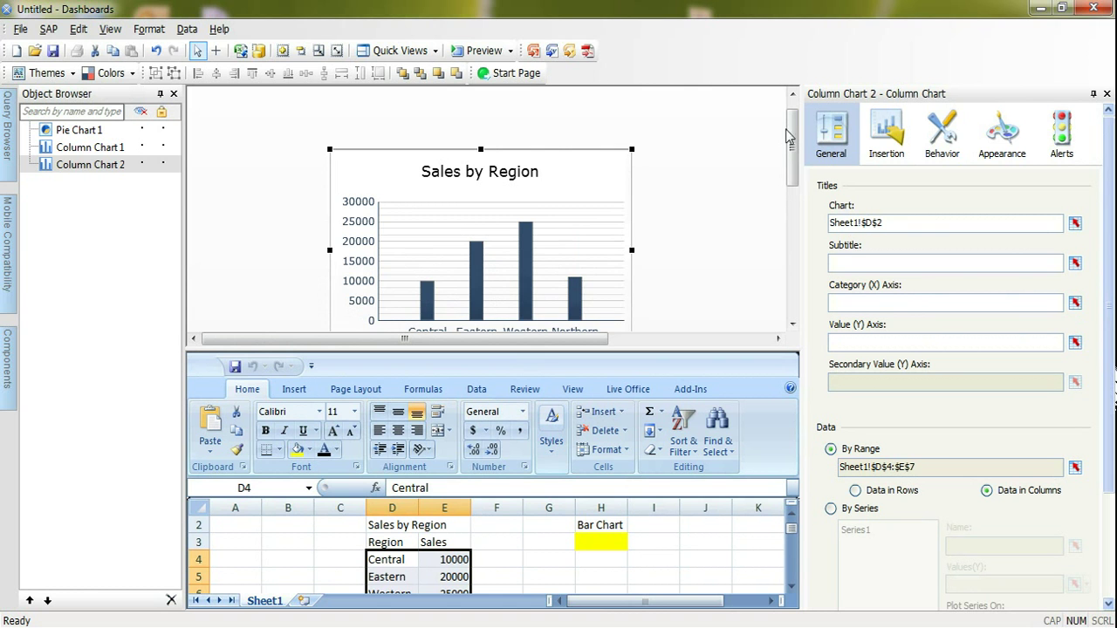
Link the category axis title to D3 (Region) and the value axis title to E3 (Sales).
scroll(779, 215, "down", 1)
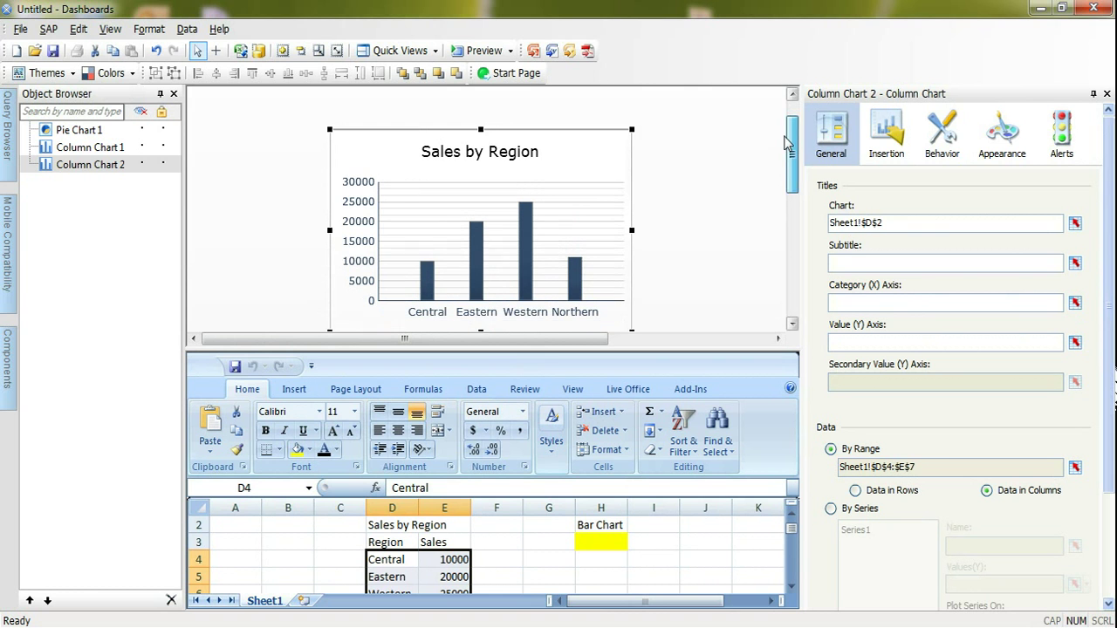
left_click(1074, 303)
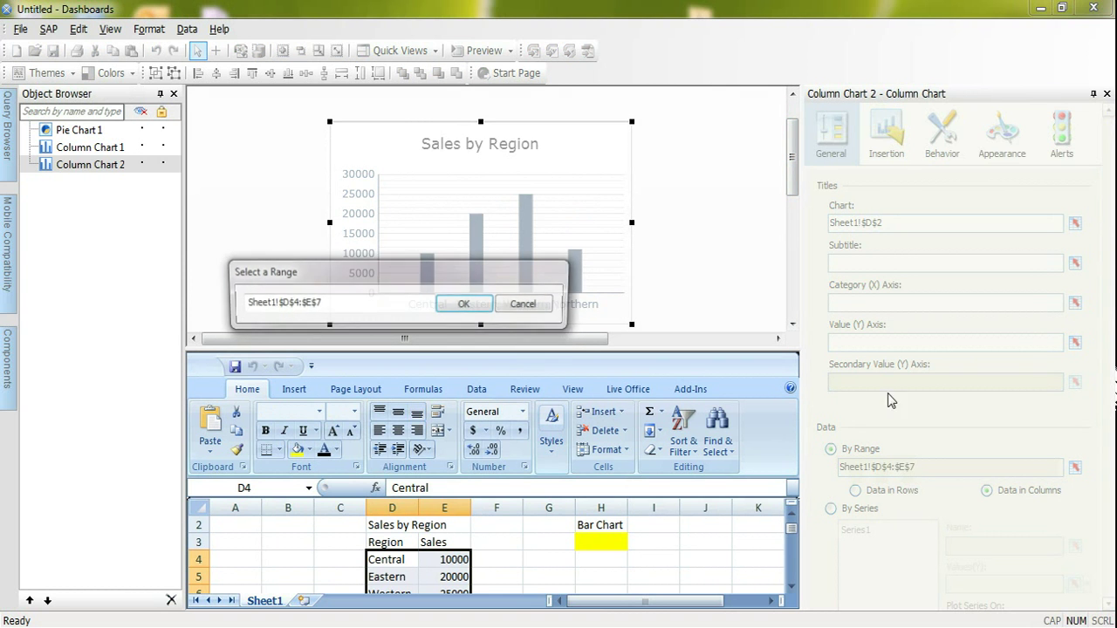
left_click(394, 542)
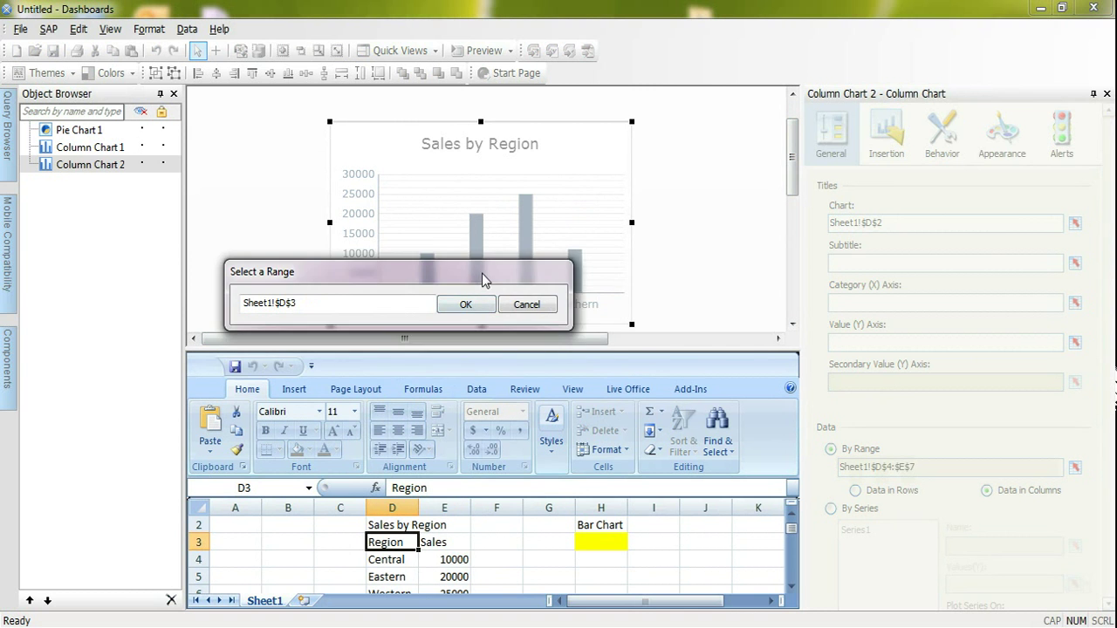
left_click_drag(482, 284, 708, 349)
left_click(690, 370)
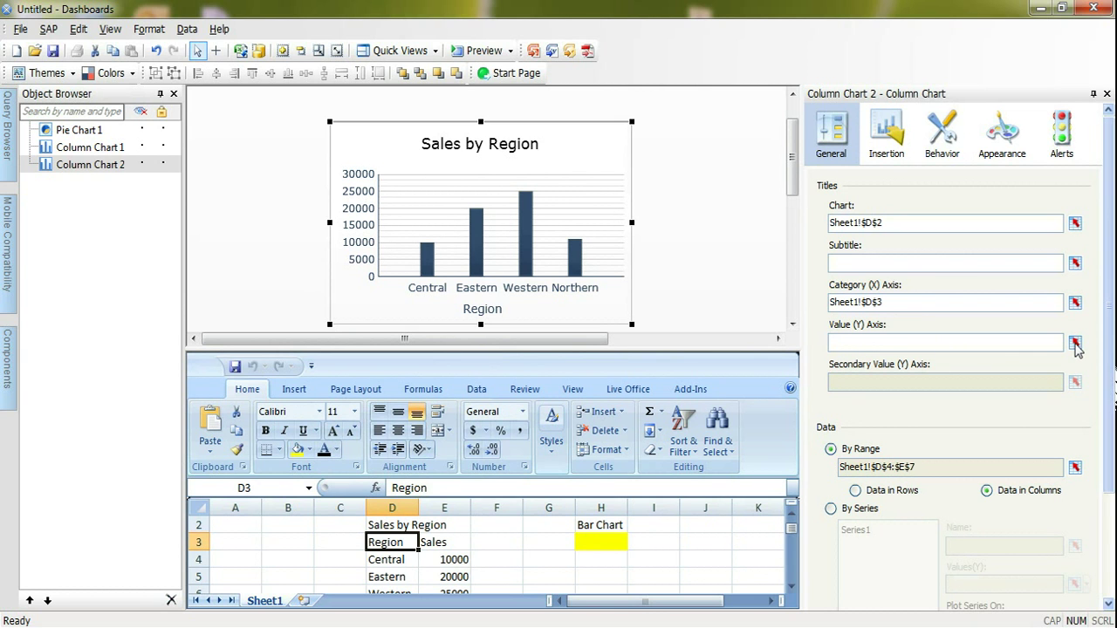
left_click(1075, 343)
left_click(447, 542)
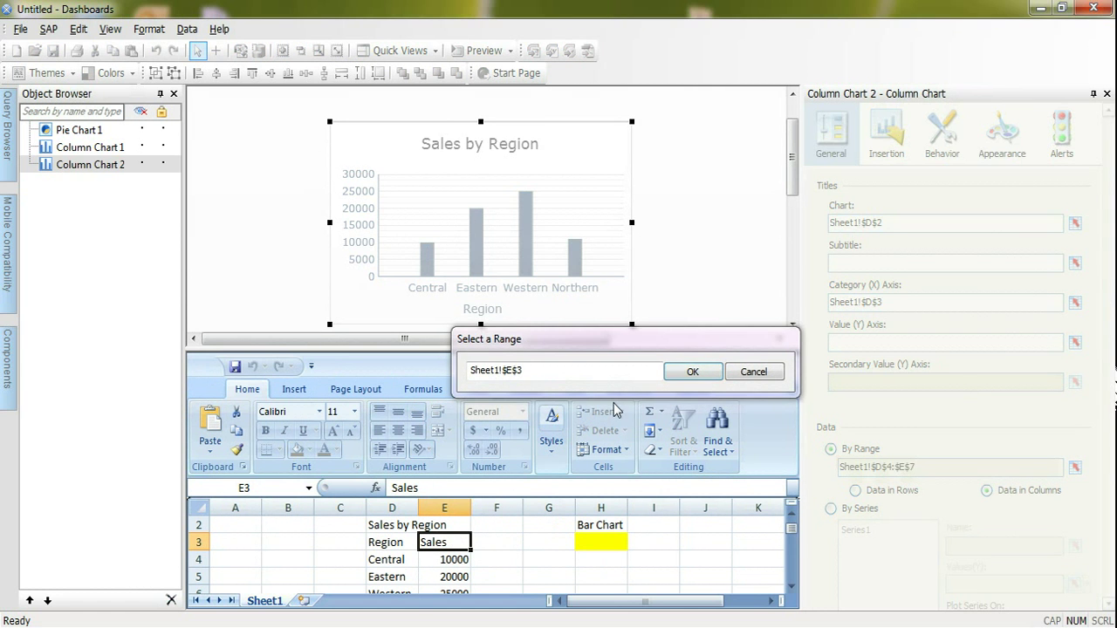
left_click(693, 372)
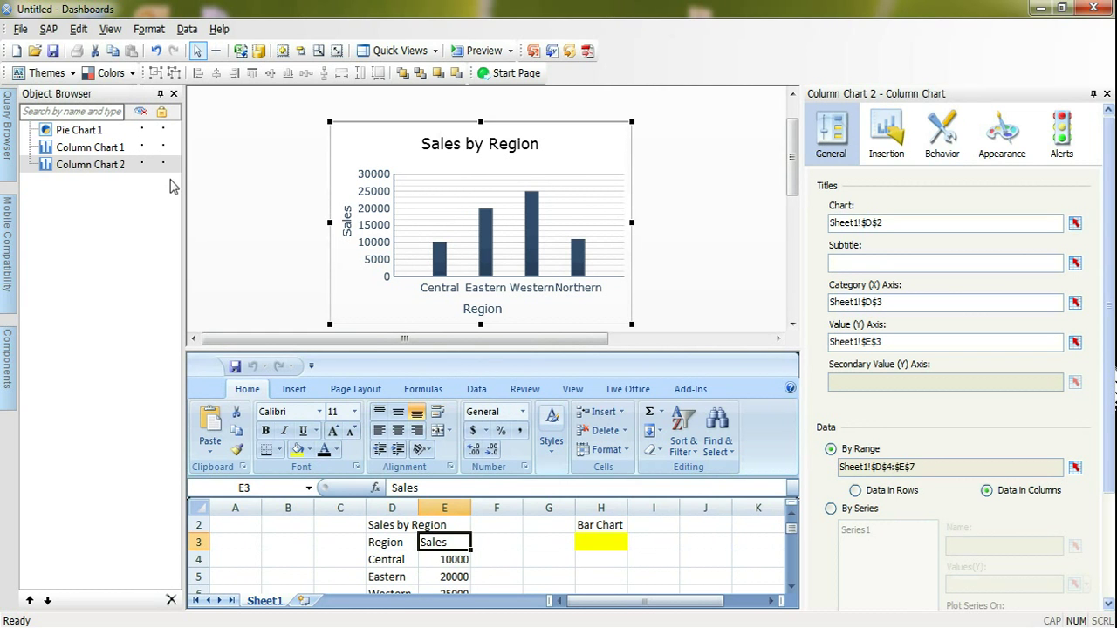
Delete placeholder Column Chart 1 in the Object Browser, temporarily hiding Column Chart 2.
left_click(91, 149)
left_click(111, 166)
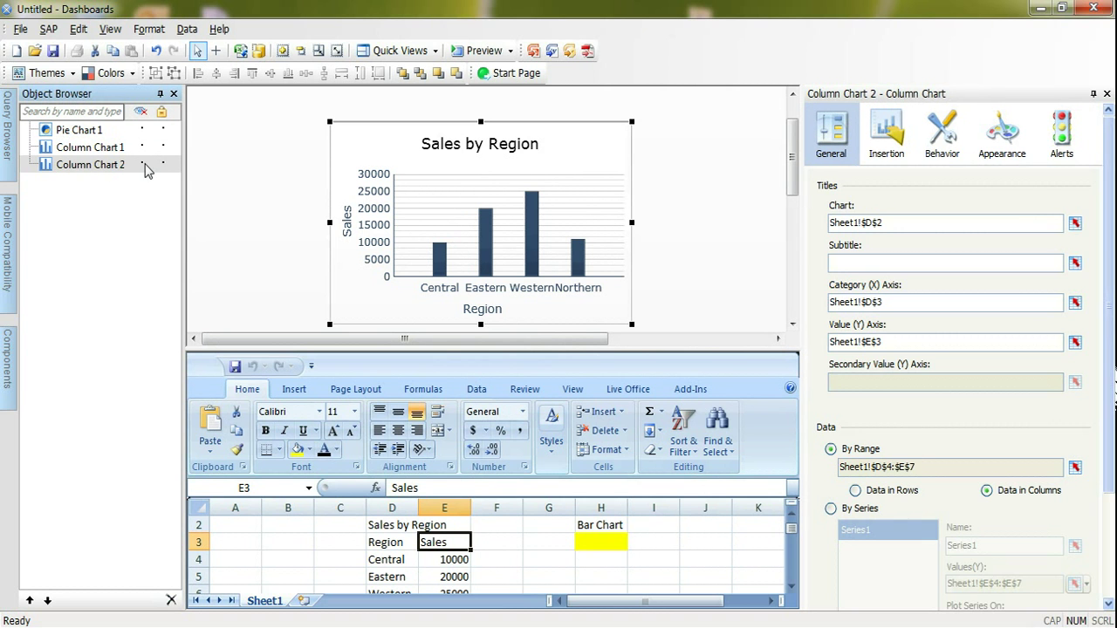
left_click(142, 164)
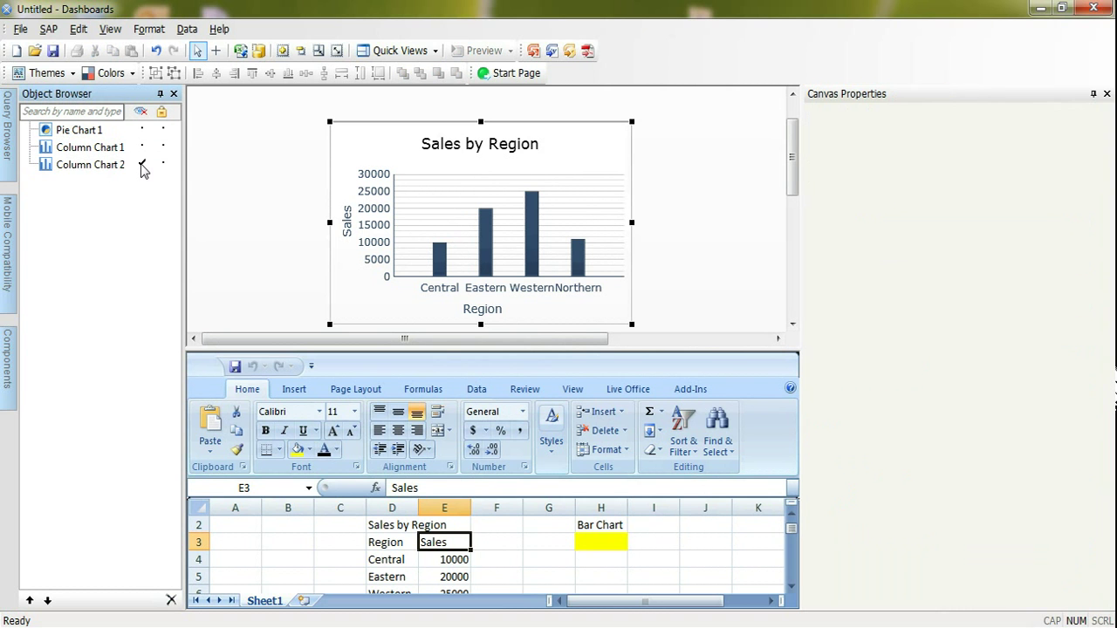
left_click(112, 150)
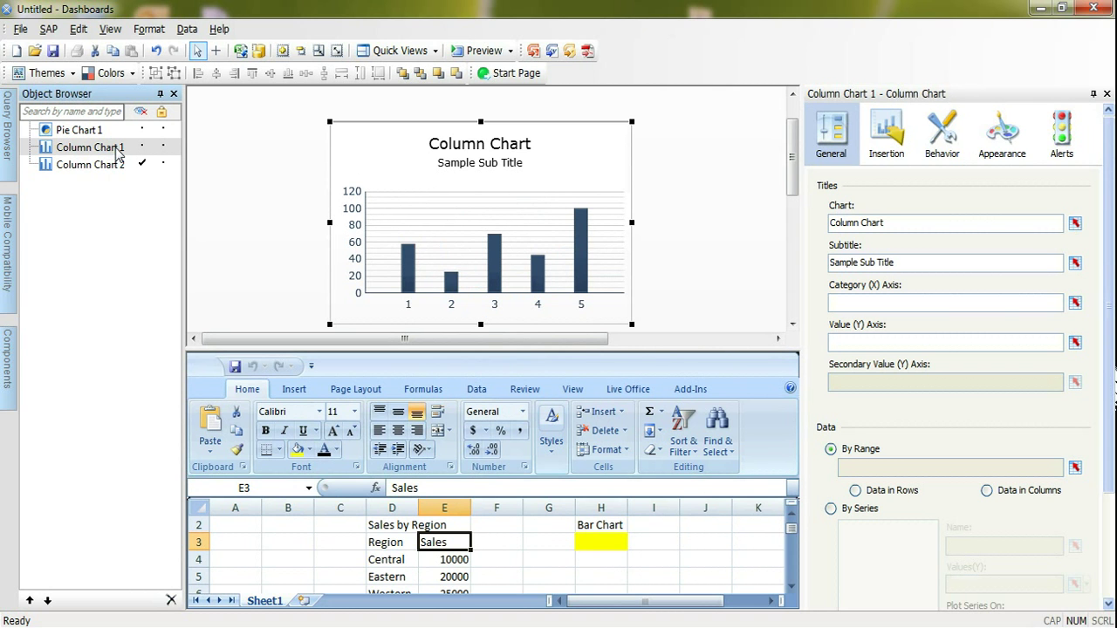
key("Delete")
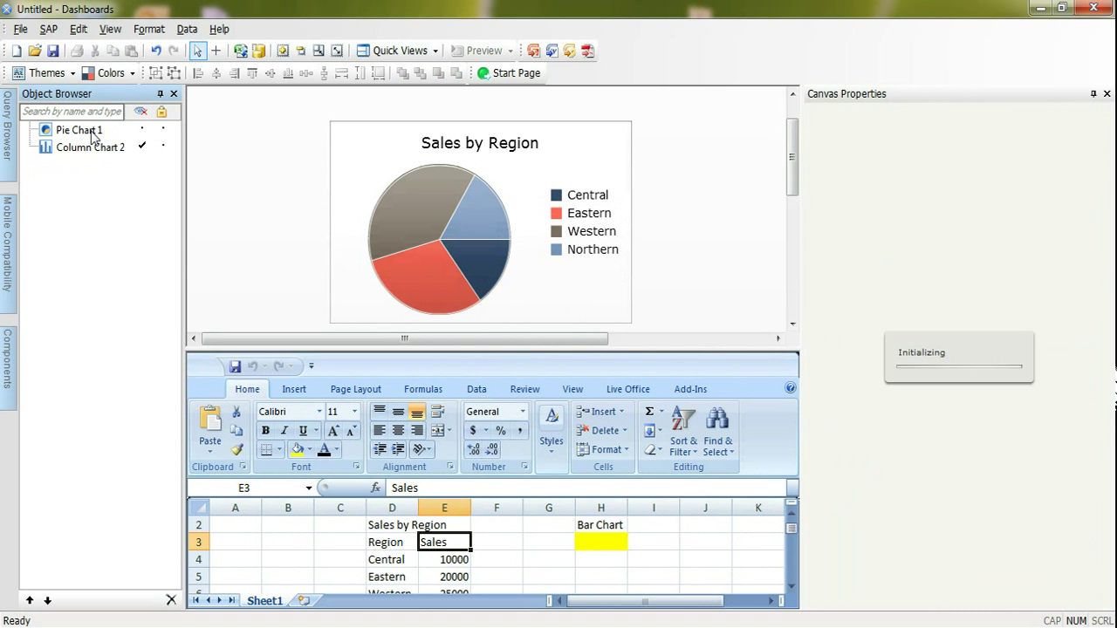
left_click(142, 148)
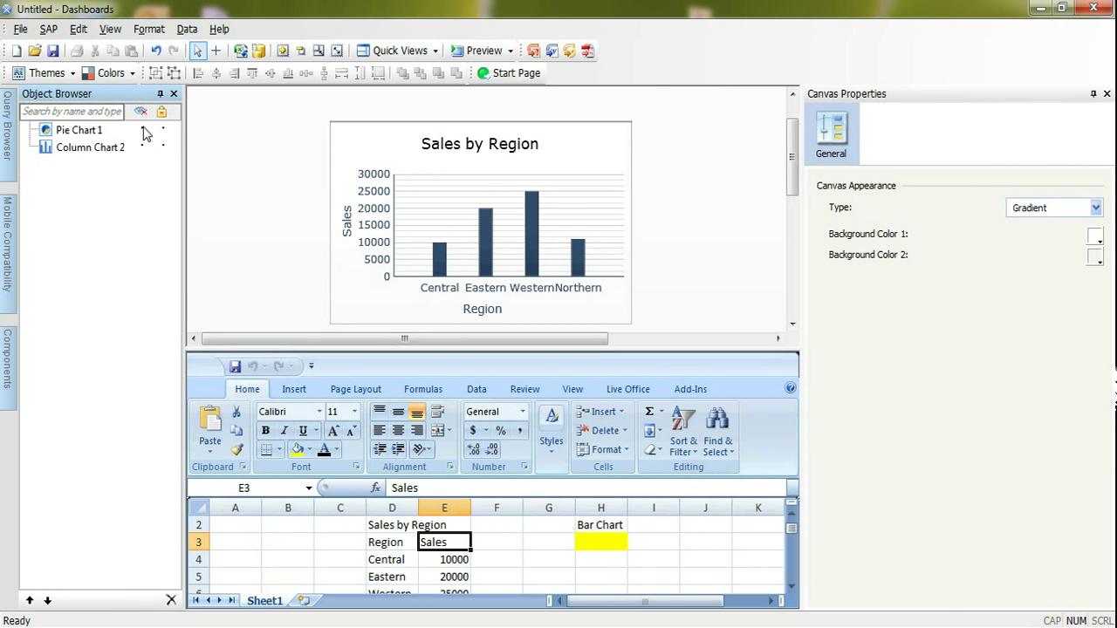
Check the stacked Pie Chart 1 and Column Chart 2 by toggling visibility, then select both.
left_click(143, 148)
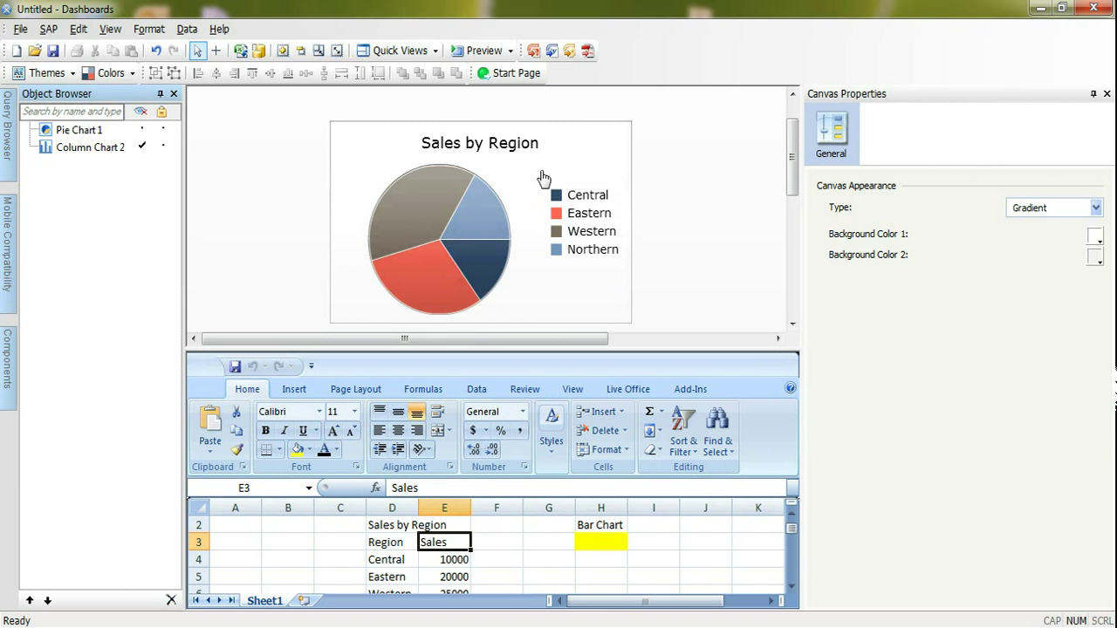
left_click(511, 199)
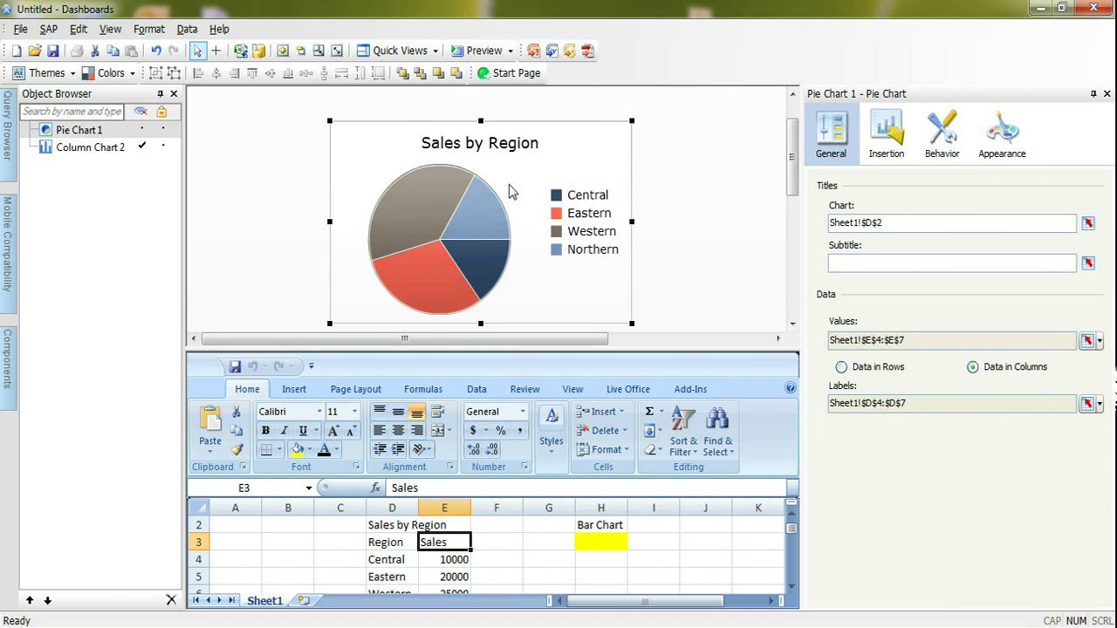
left_click(143, 148)
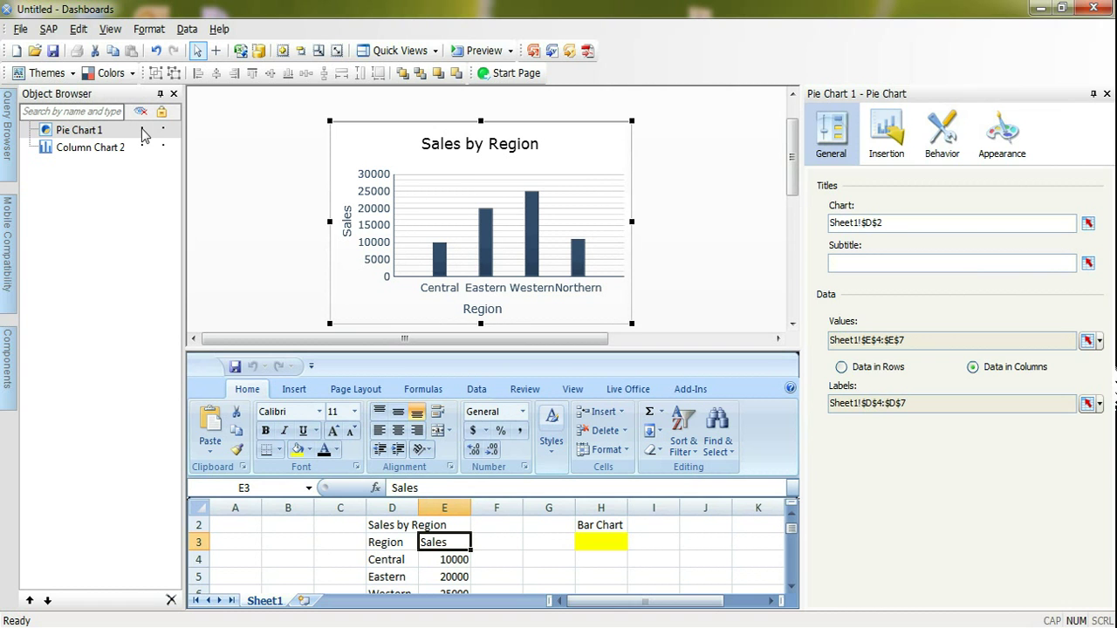
left_click(142, 129)
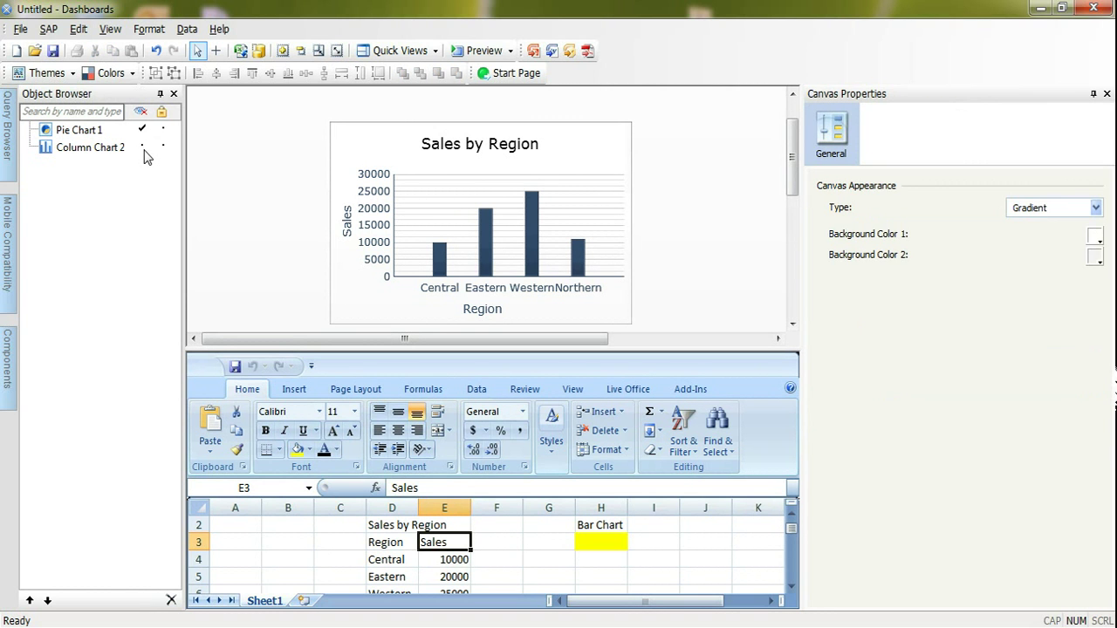
left_click(459, 193)
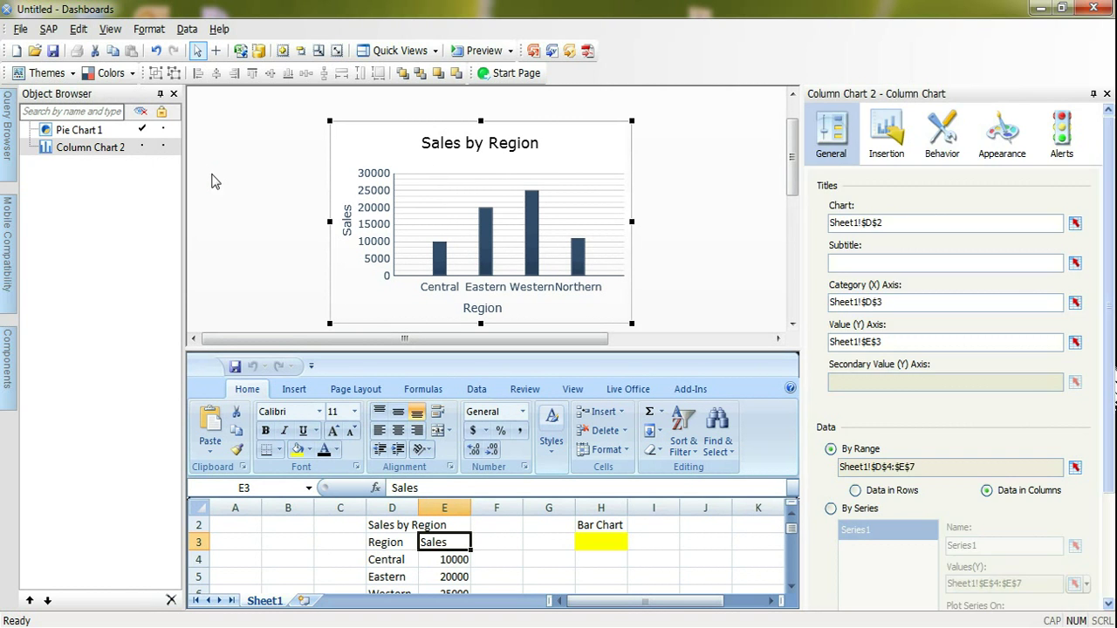
left_click(142, 148)
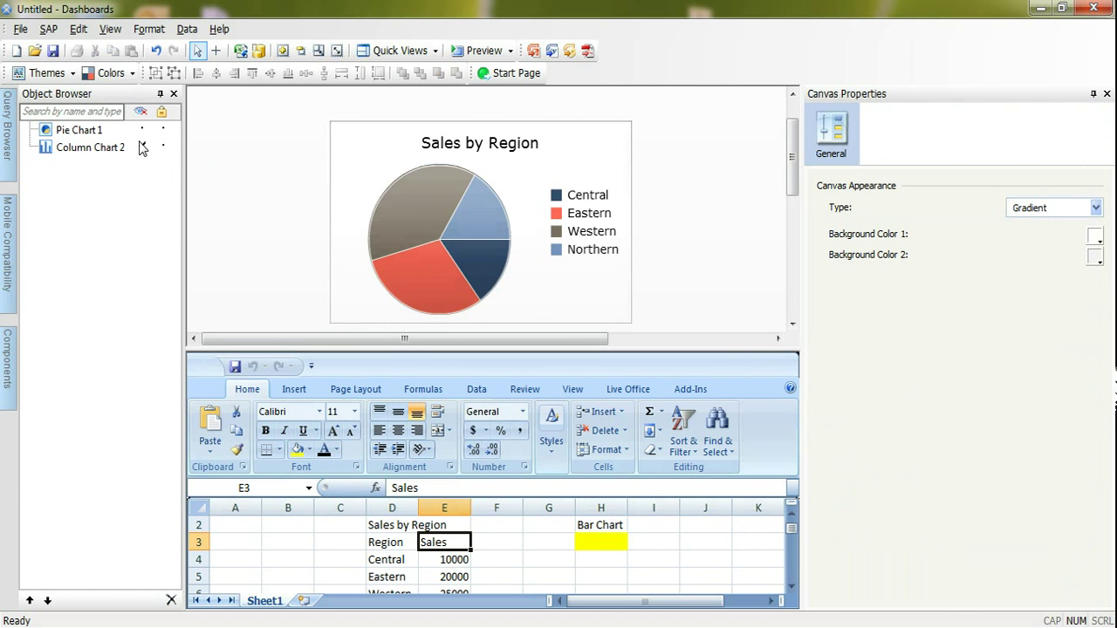
left_click(87, 147)
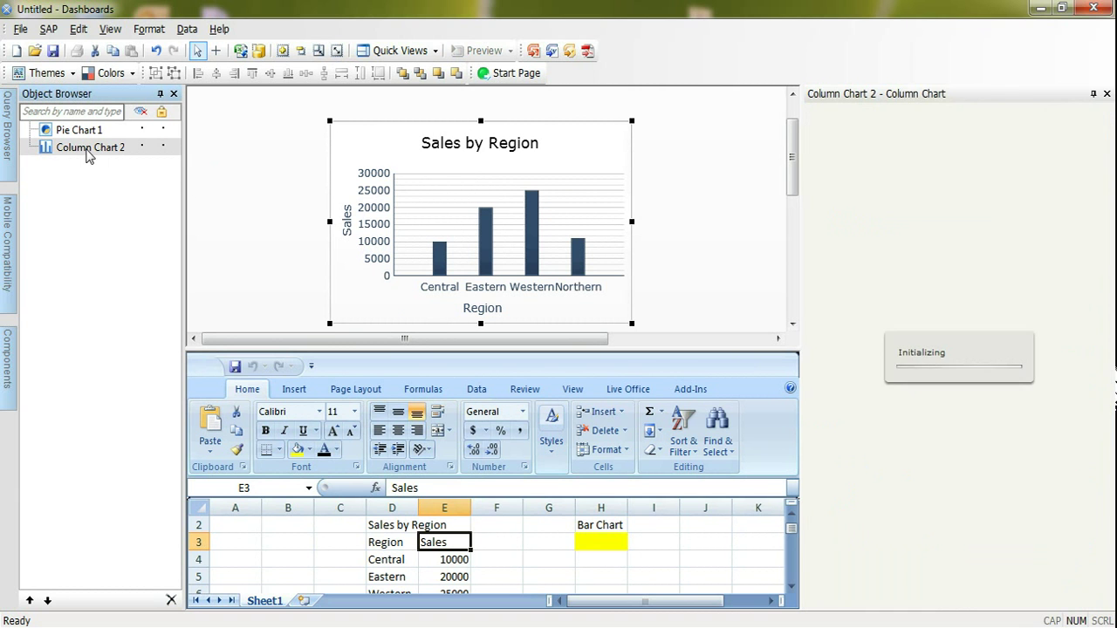
left_click(86, 131, "ctrl")
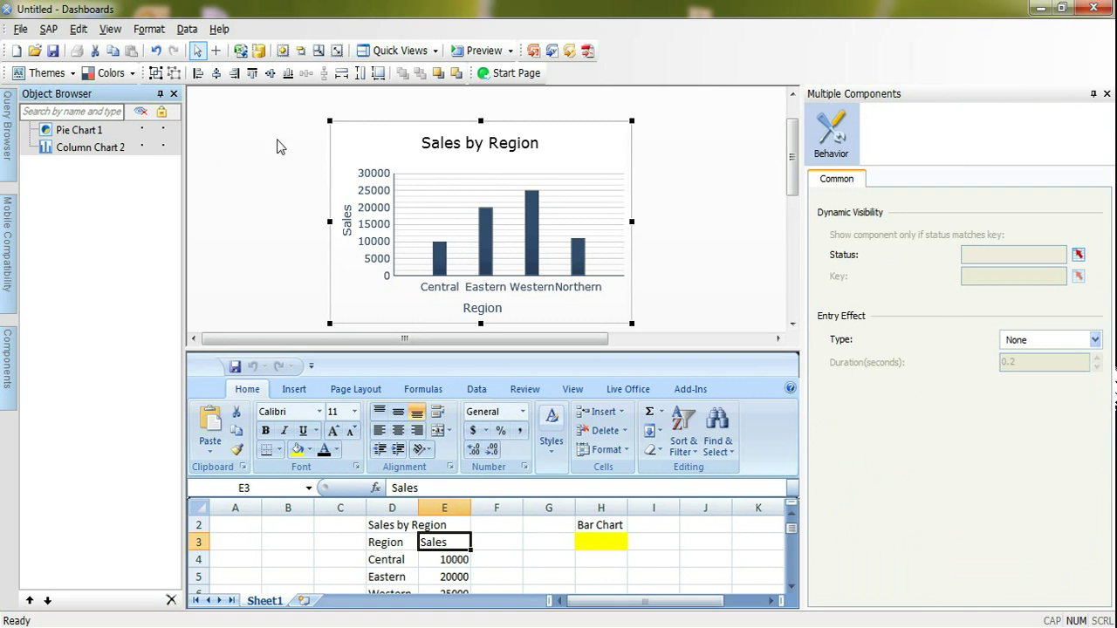
Make both charts the same size and align their tops, then show the Components library.
left_click(378, 75)
left_click(252, 75)
left_click(3, 296)
left_click(8, 349)
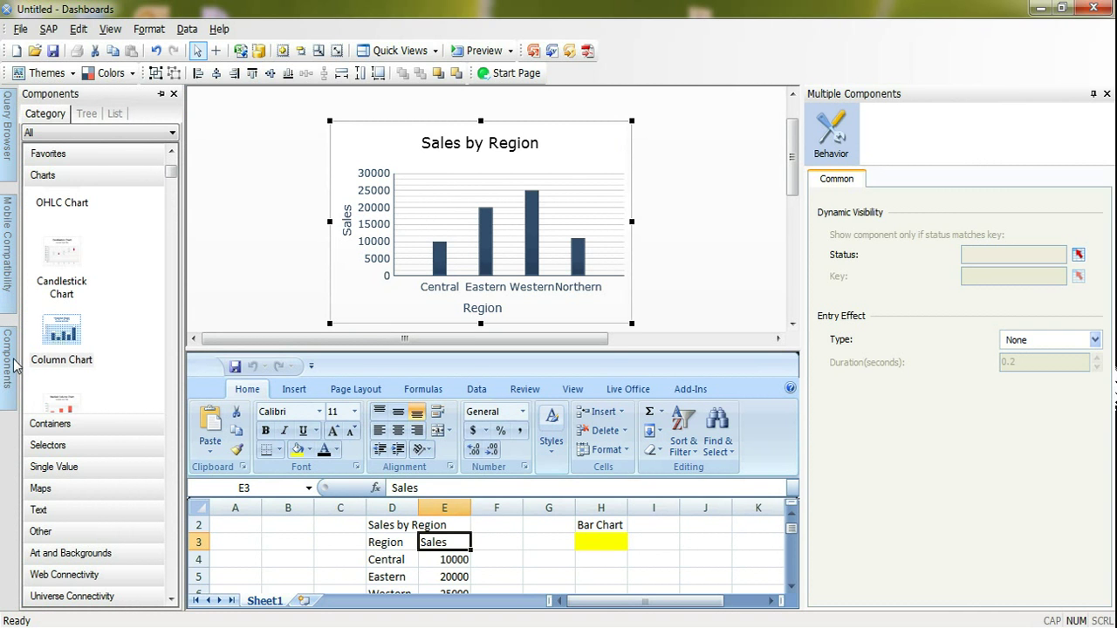
Drag a Radio Button from the Selectors group onto the canvas right of the charts.
left_click(93, 447)
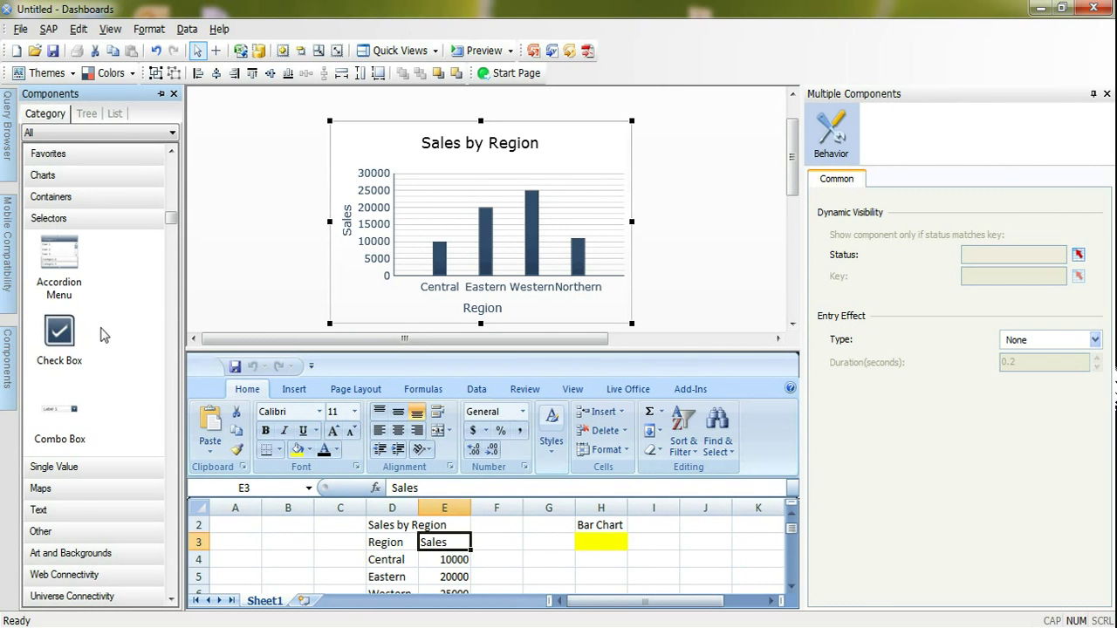
scroll(128, 332, "down", 2)
scroll(128, 334, "down", 2)
scroll(128, 334, "down", 10)
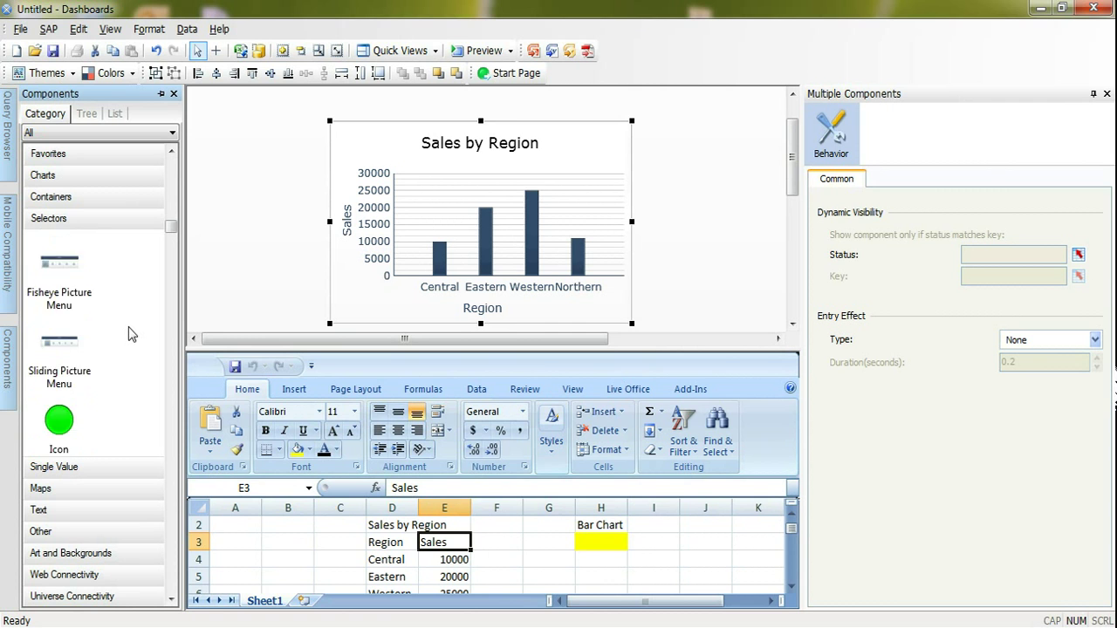
scroll(128, 334, "down", 13)
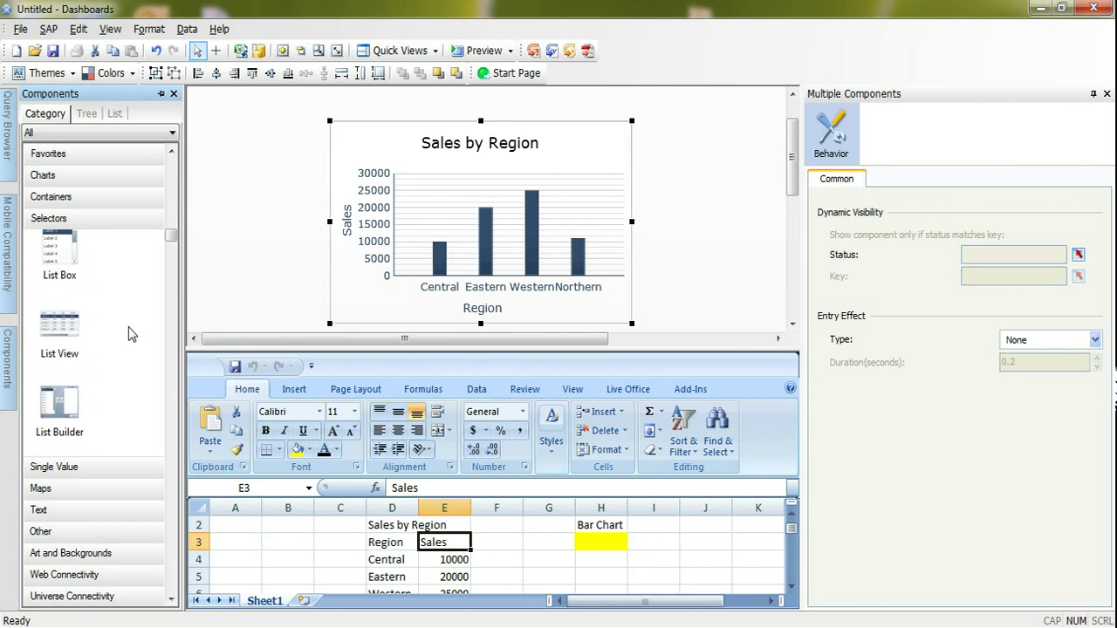
scroll(128, 334, "down", 1)
left_click_drag(61, 350, 634, 120)
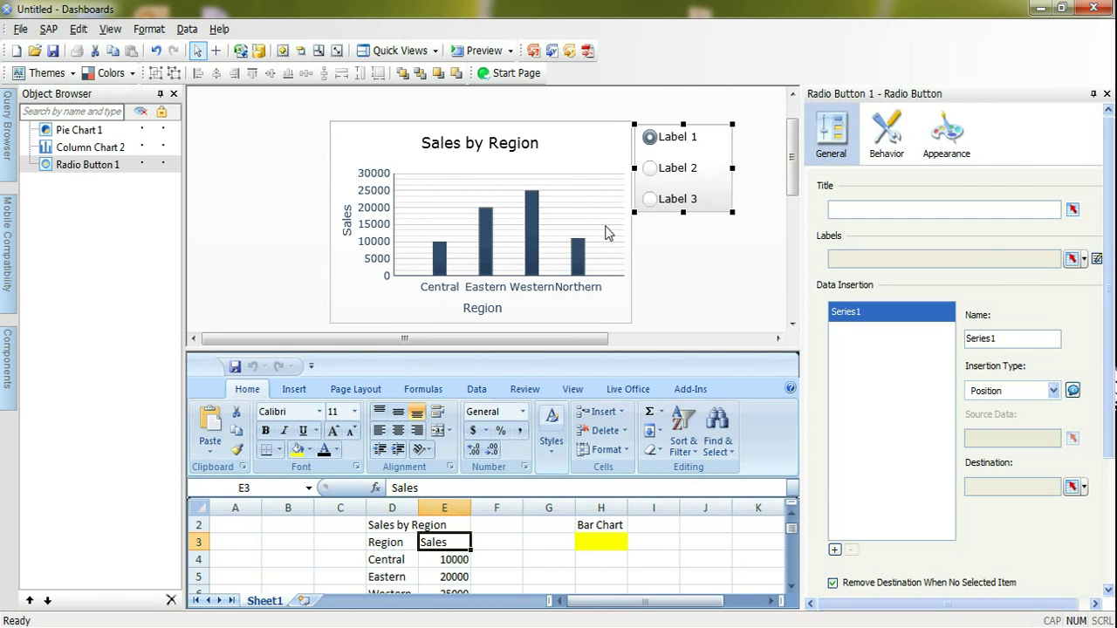
Link the radio button's labels to cells H1:H2 (Pie Chart, Bar Chart).
left_click(1073, 258)
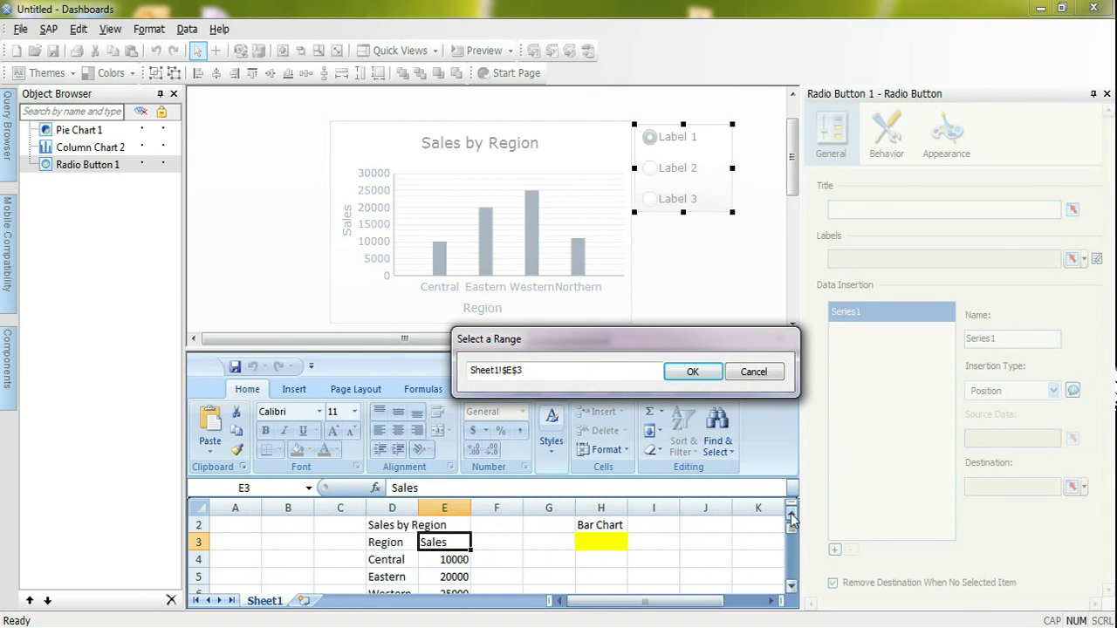
left_click(791, 503)
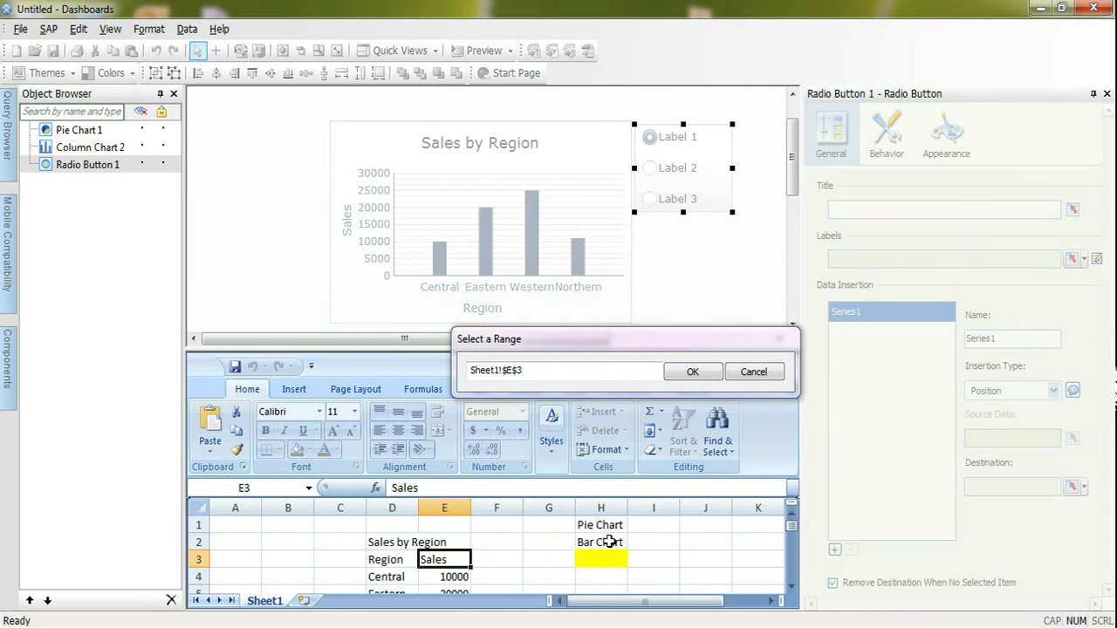
left_click_drag(605, 526, 602, 542)
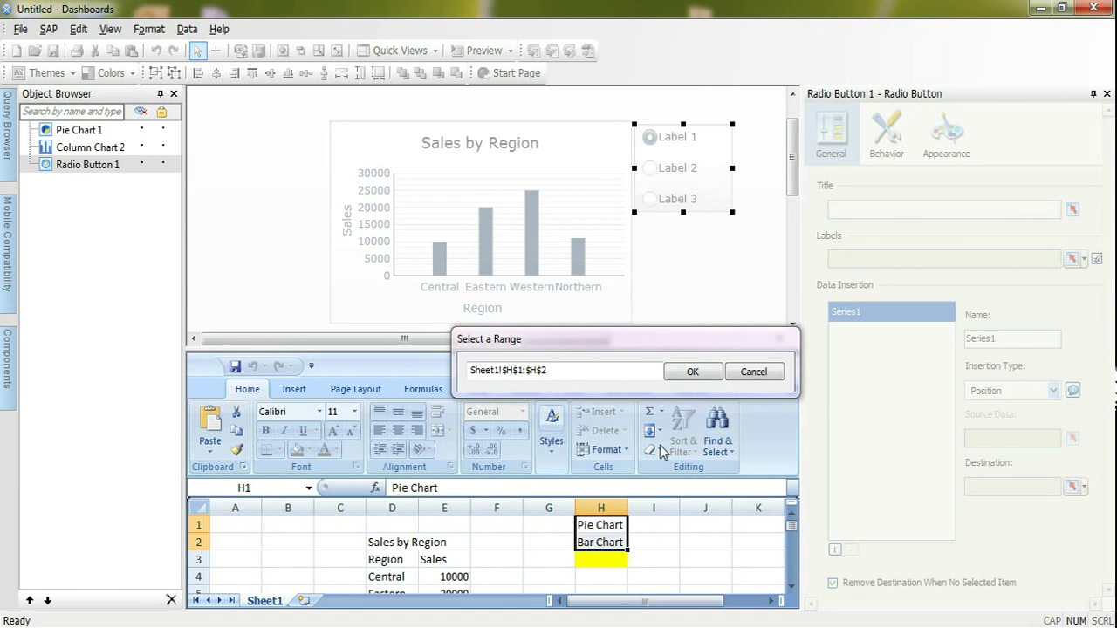
left_click(694, 373)
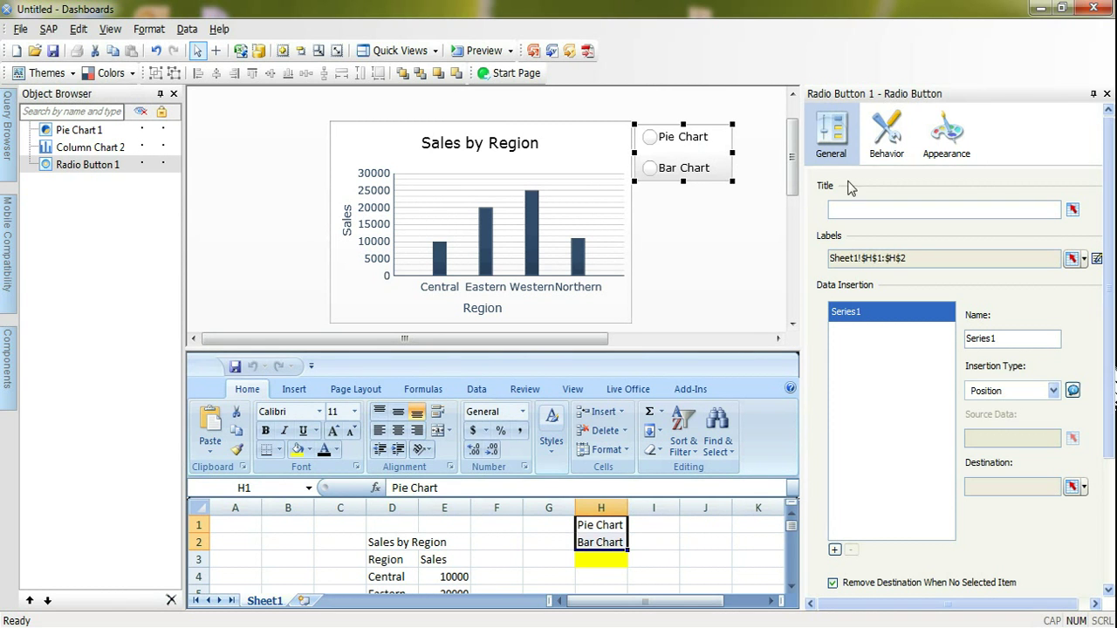
left_click(887, 140)
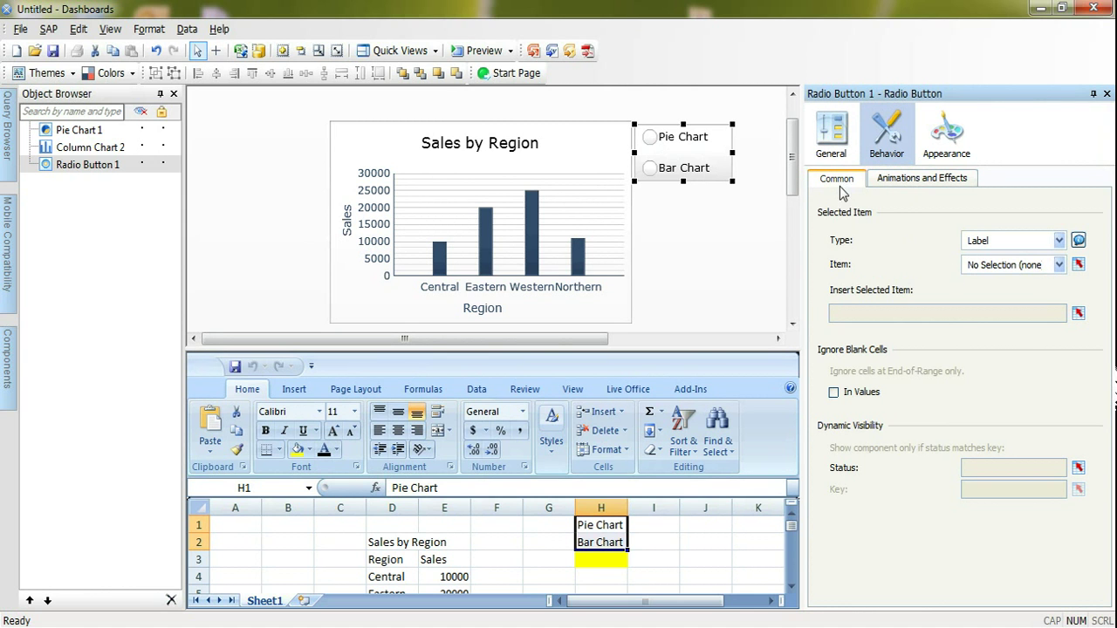
Make Label 1 (Pie Chart) the radio button's default selected item.
left_click(1021, 267)
left_click(993, 284)
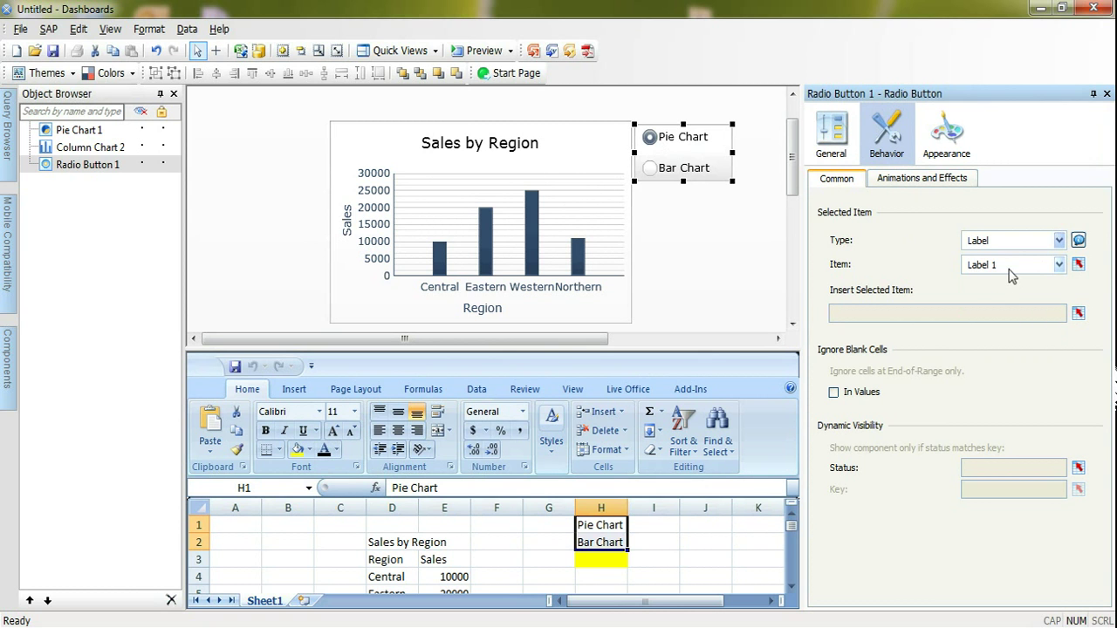
left_click(836, 144)
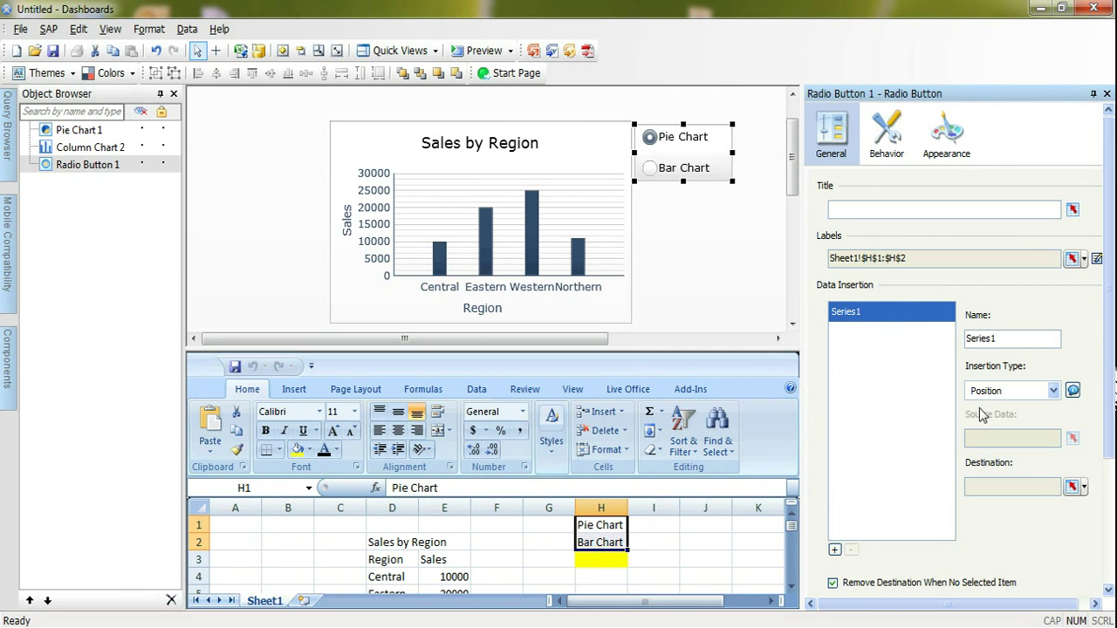
Set the radio button's insertion type to Label with destination cell Sheet1!H3.
left_click(1034, 395)
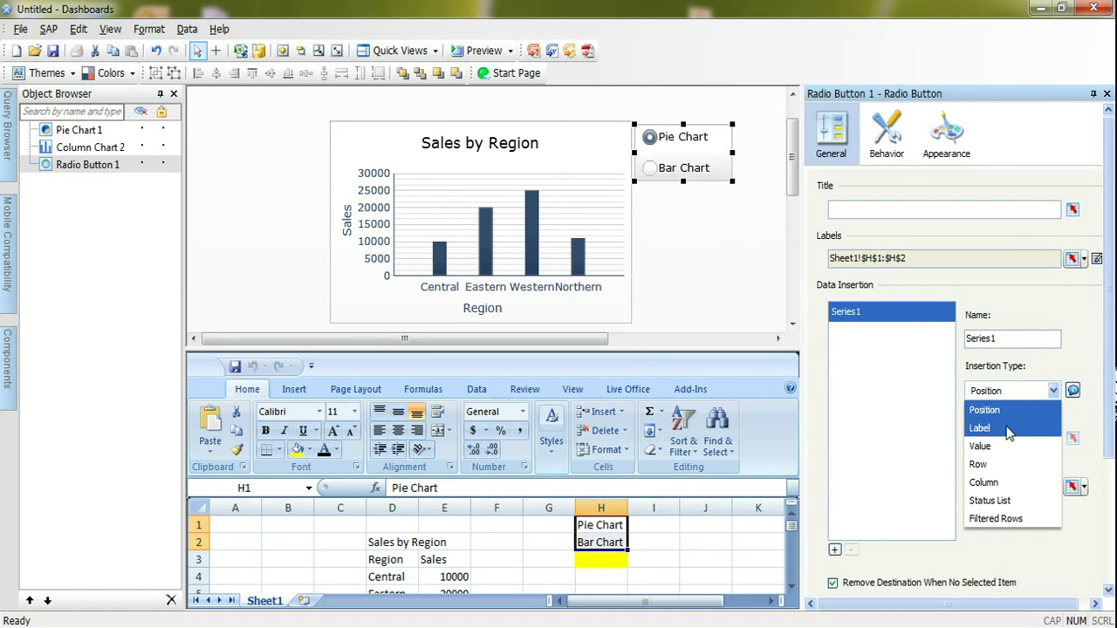
left_click(990, 429)
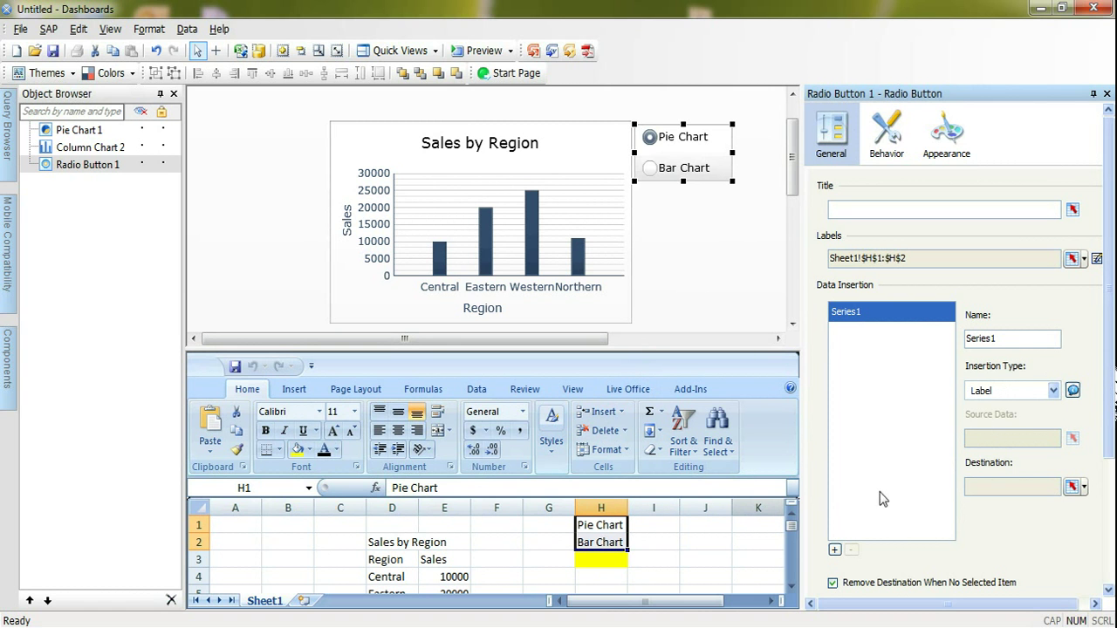
left_click(1072, 486)
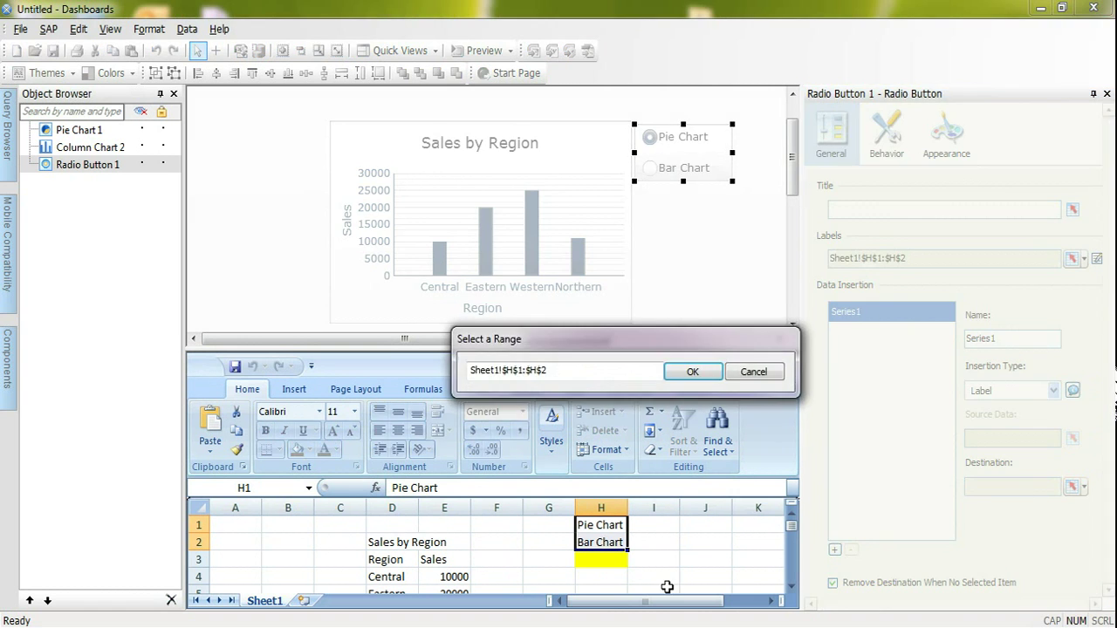
left_click(605, 562)
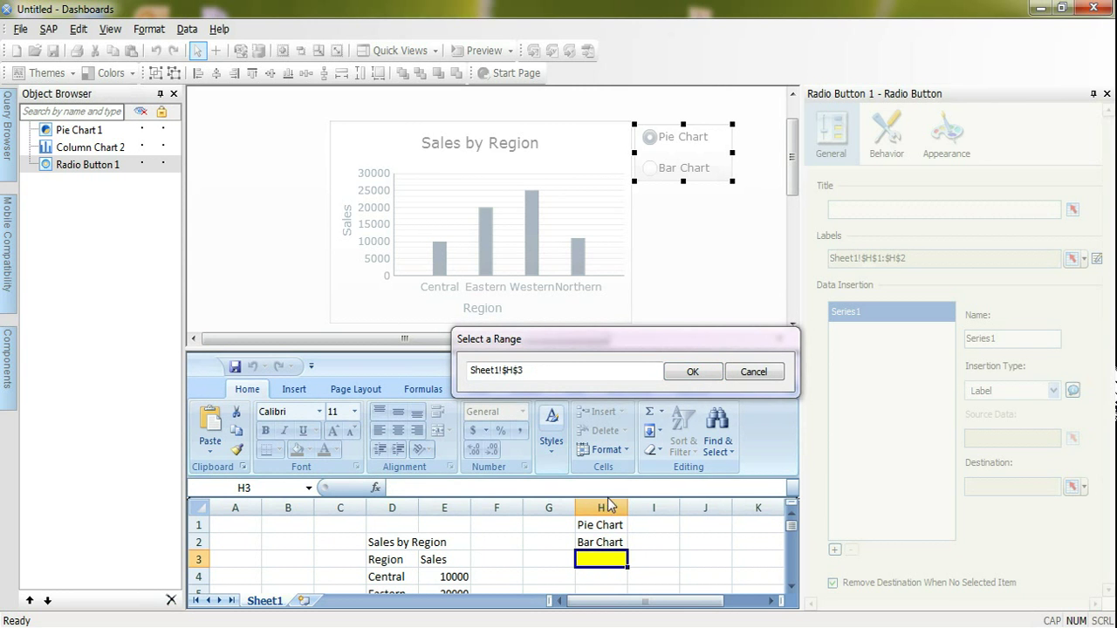
left_click(692, 372)
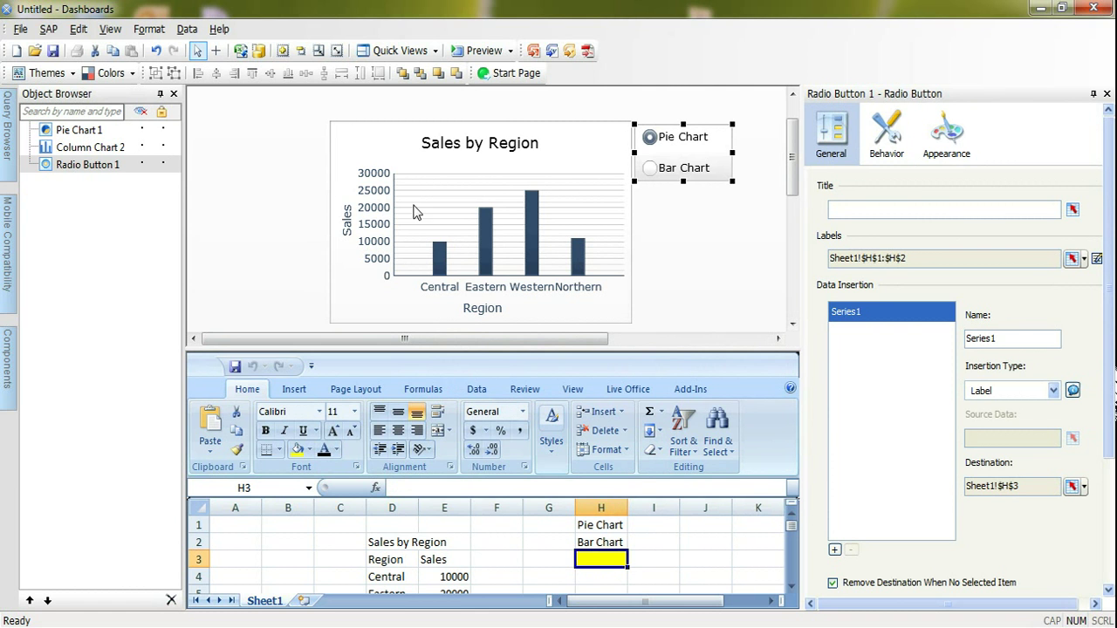
Give Pie Chart 1 dynamic visibility with status cell H3 and key cell H1.
left_click(77, 134)
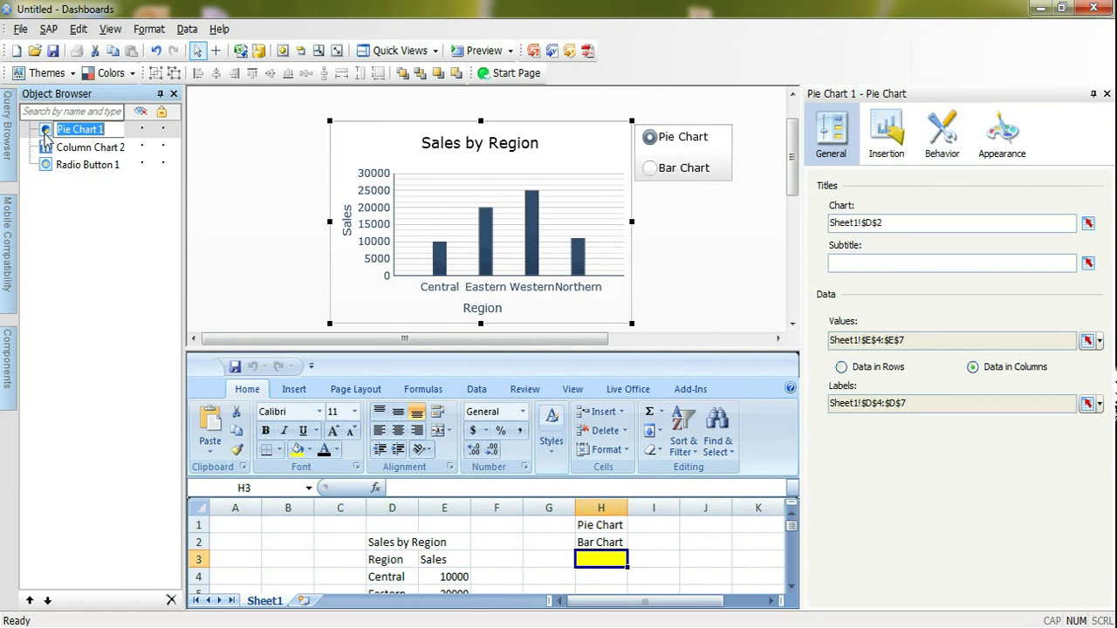
left_click(142, 147)
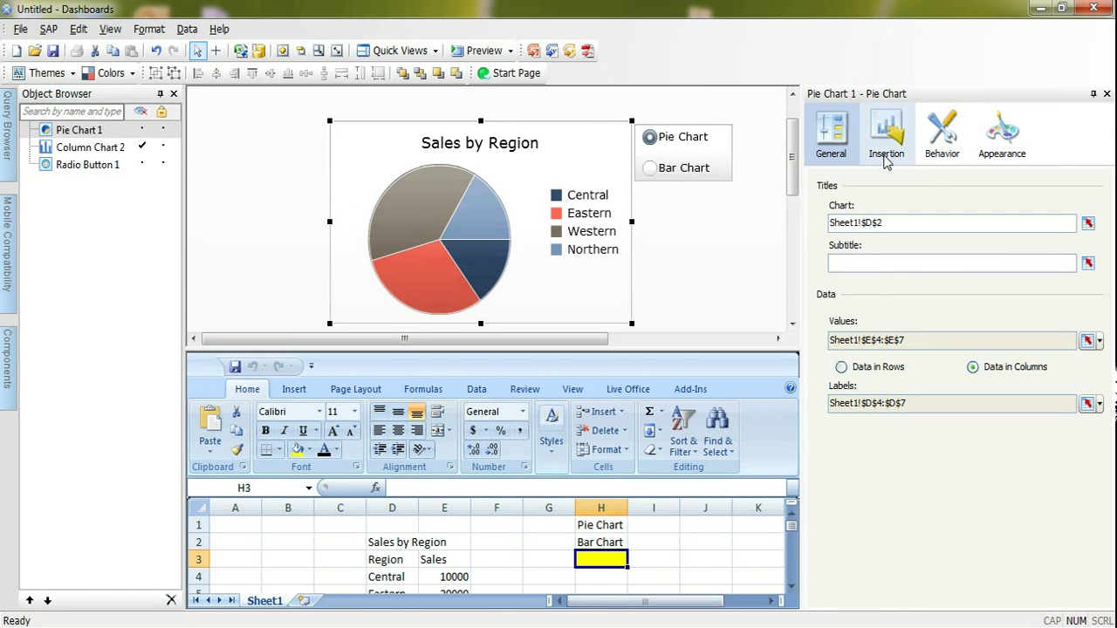
left_click(944, 140)
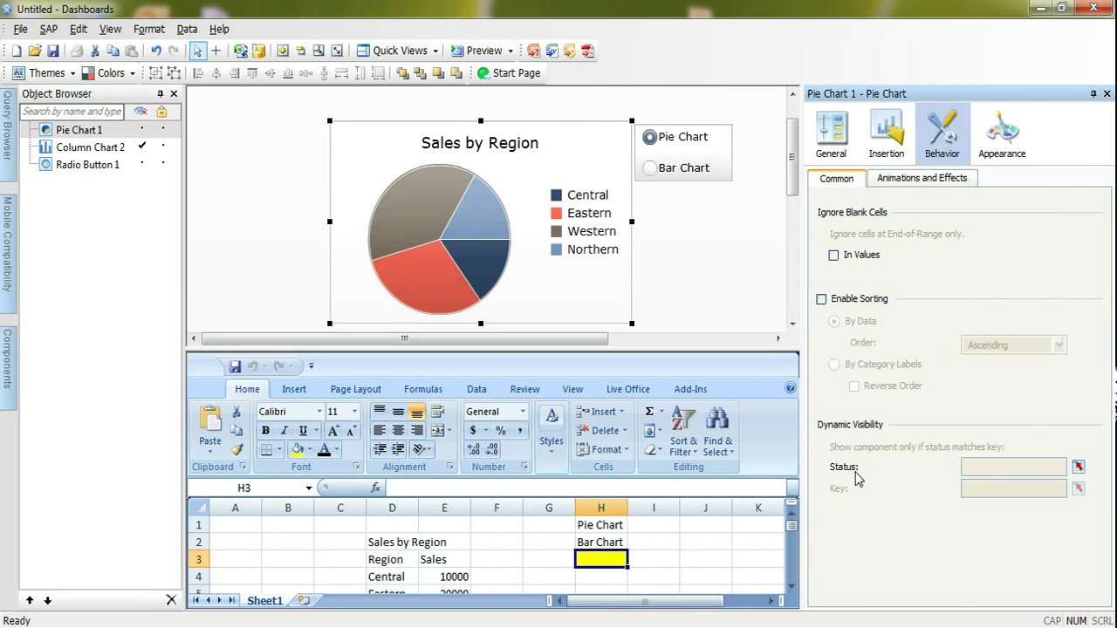
left_click(1078, 468)
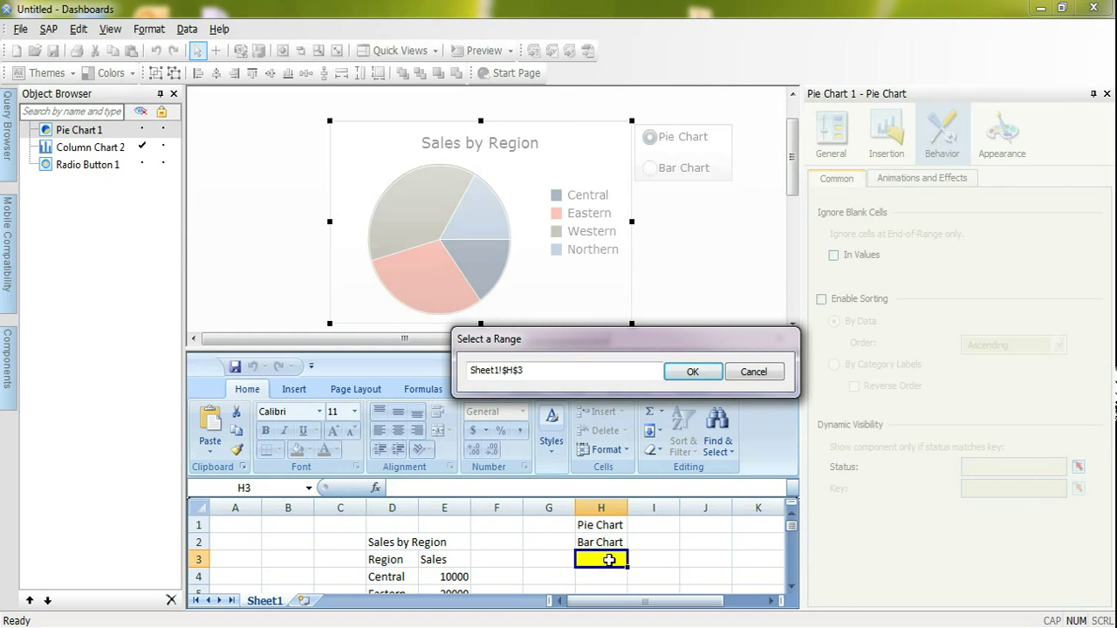
left_click(694, 372)
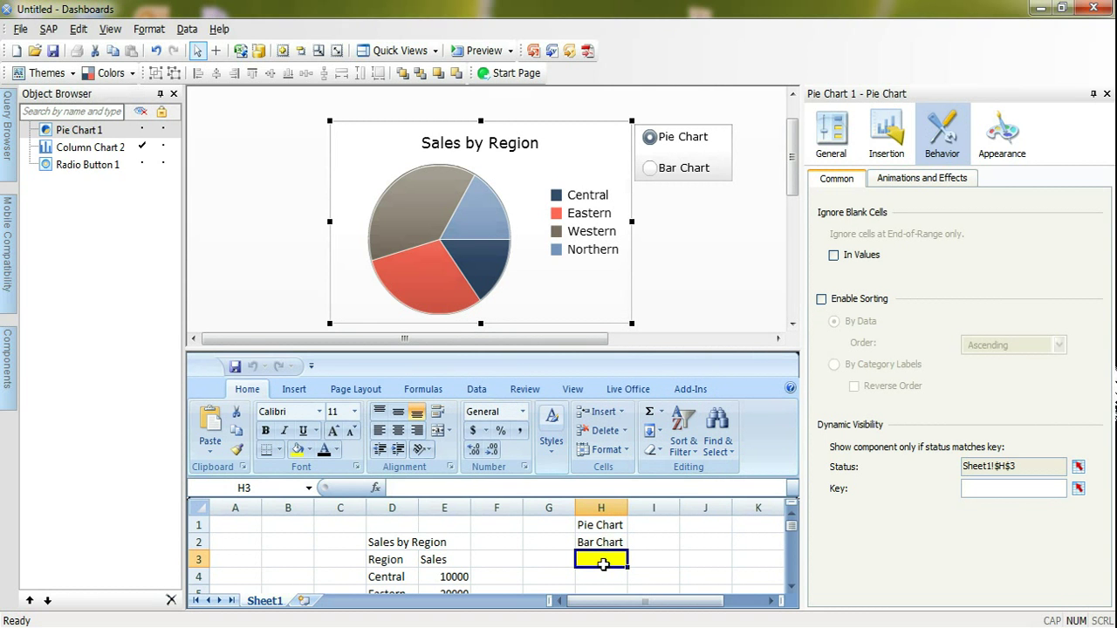
left_click(1078, 489)
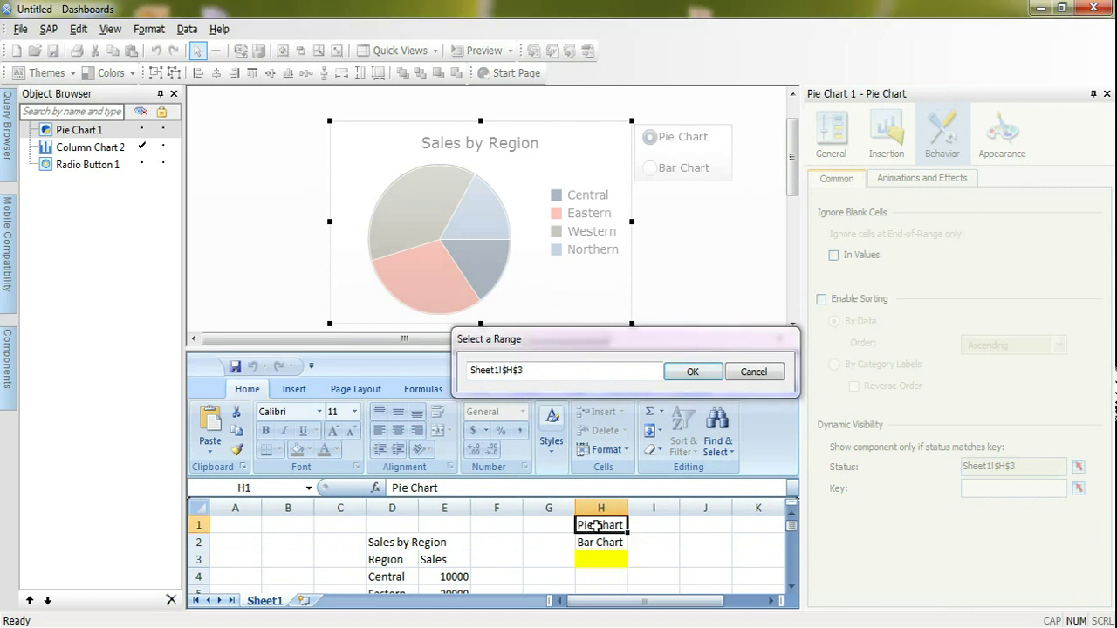
left_click(689, 374)
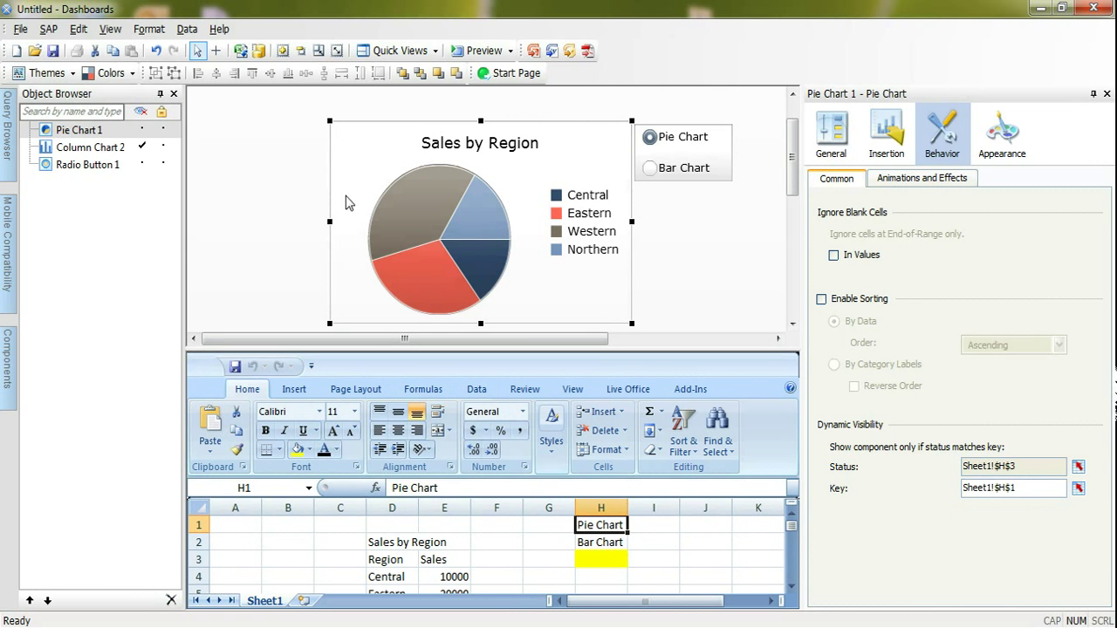
left_click(142, 130)
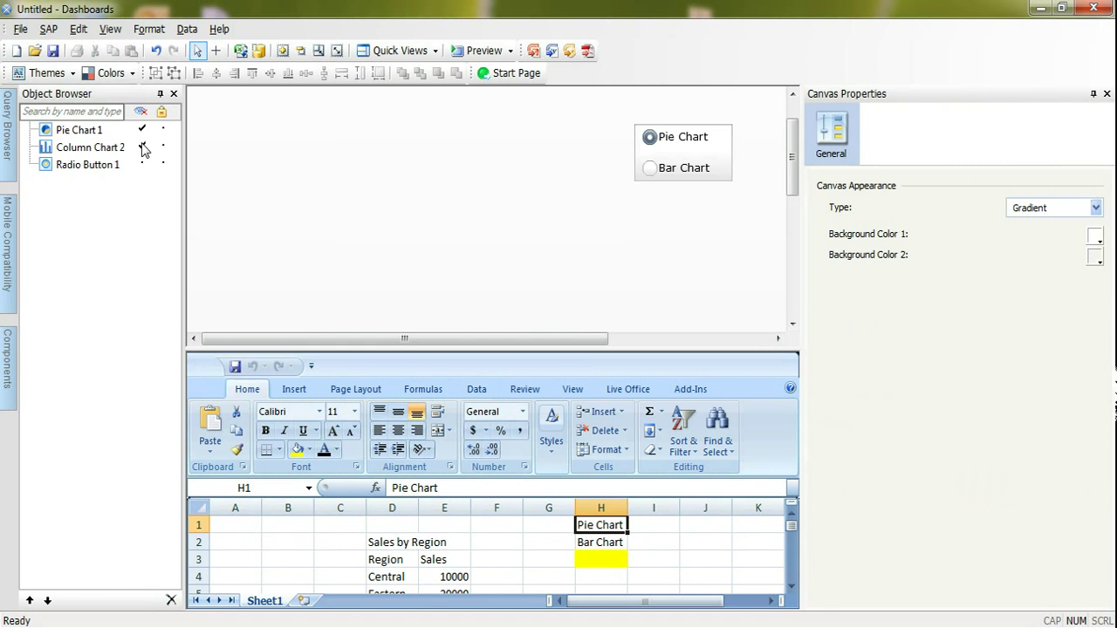
Give Column Chart 2 dynamic visibility with status cell H3 and key cell H2.
left_click(107, 147)
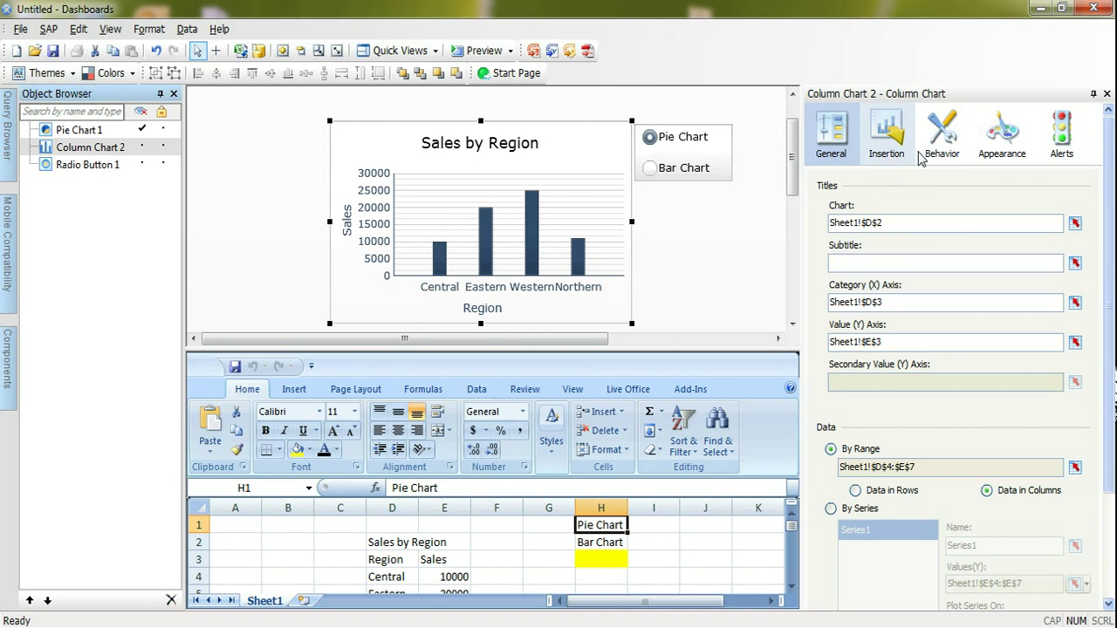
left_click(941, 133)
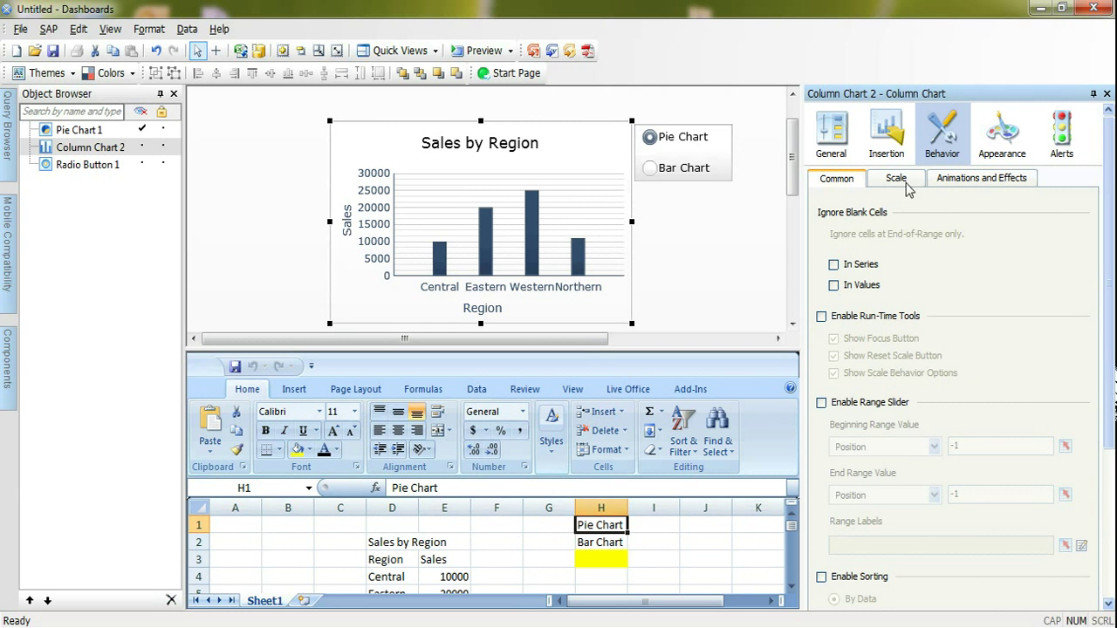
scroll(1100, 349, "down", 5)
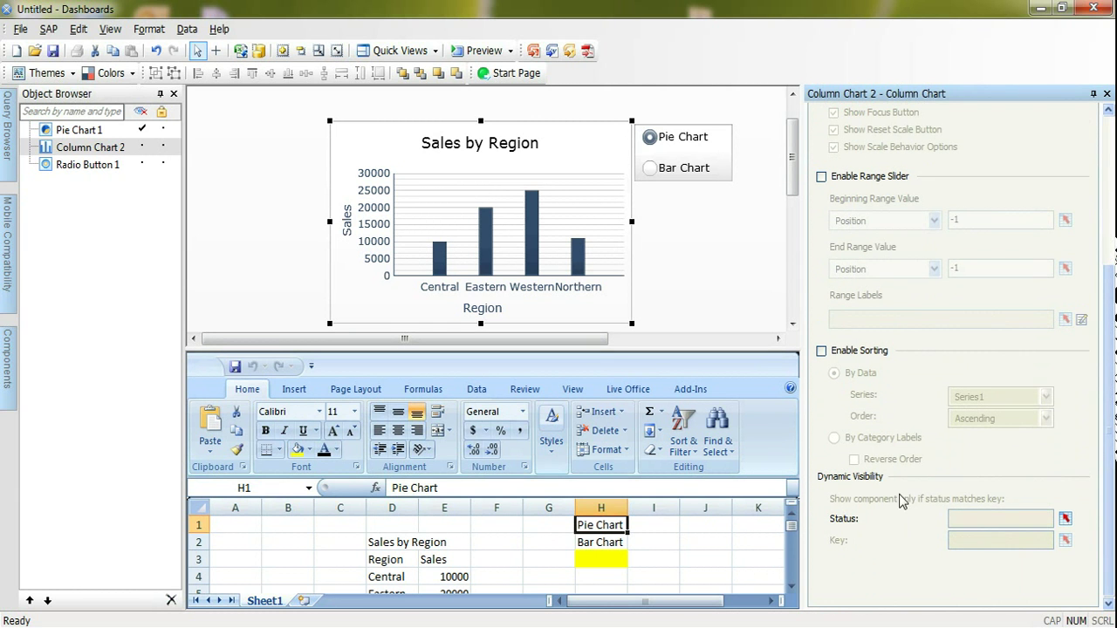
left_click(1065, 521)
left_click(611, 559)
left_click(694, 372)
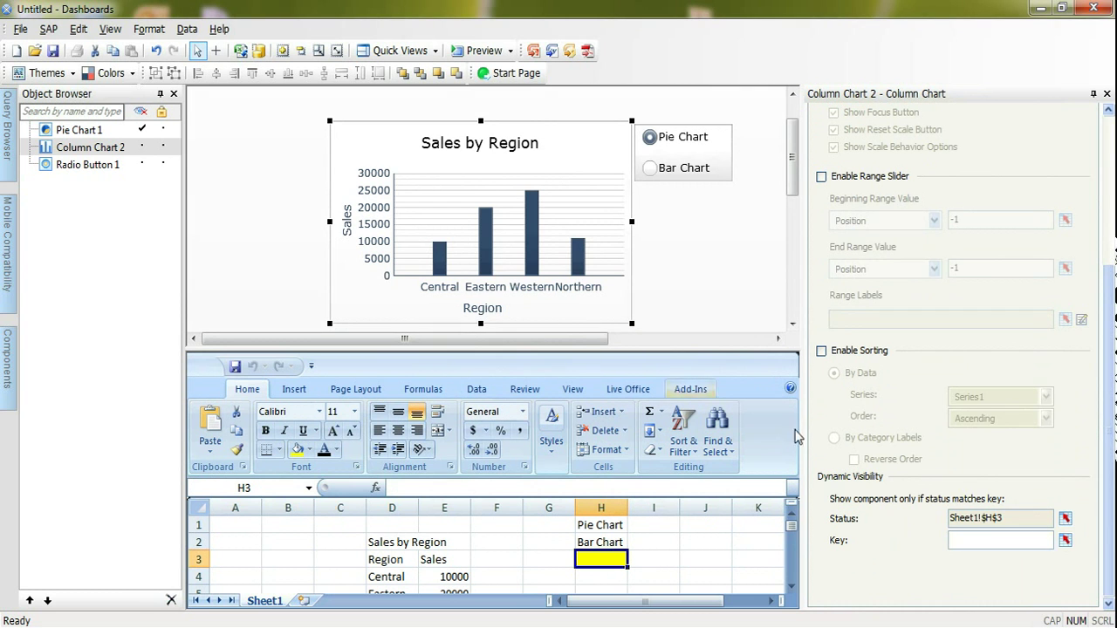
left_click(1065, 541)
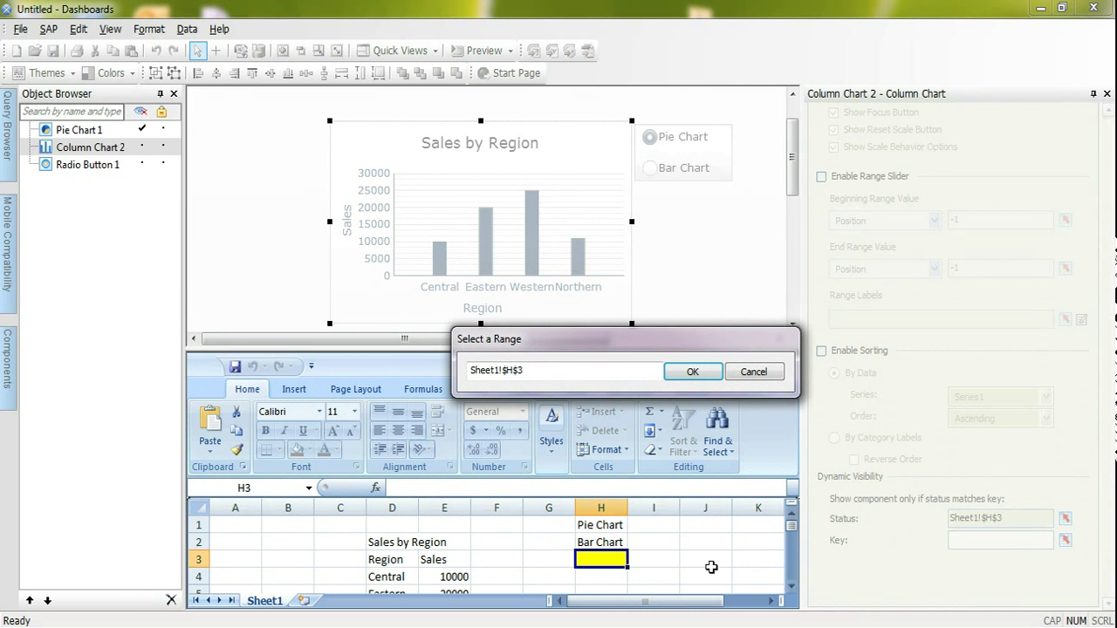
left_click(616, 542)
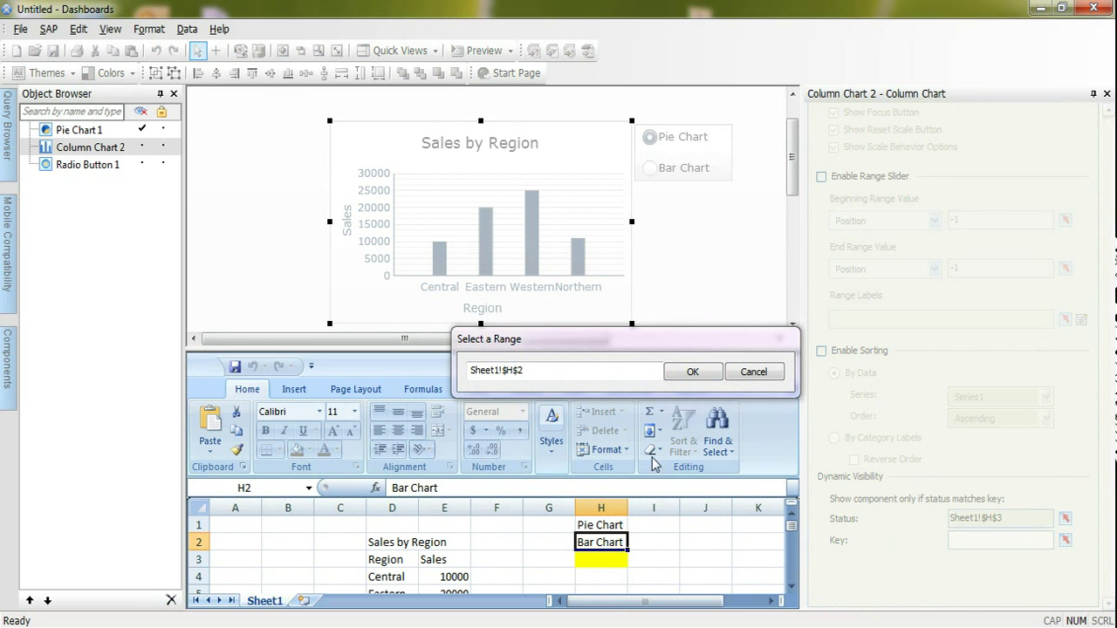
left_click(692, 373)
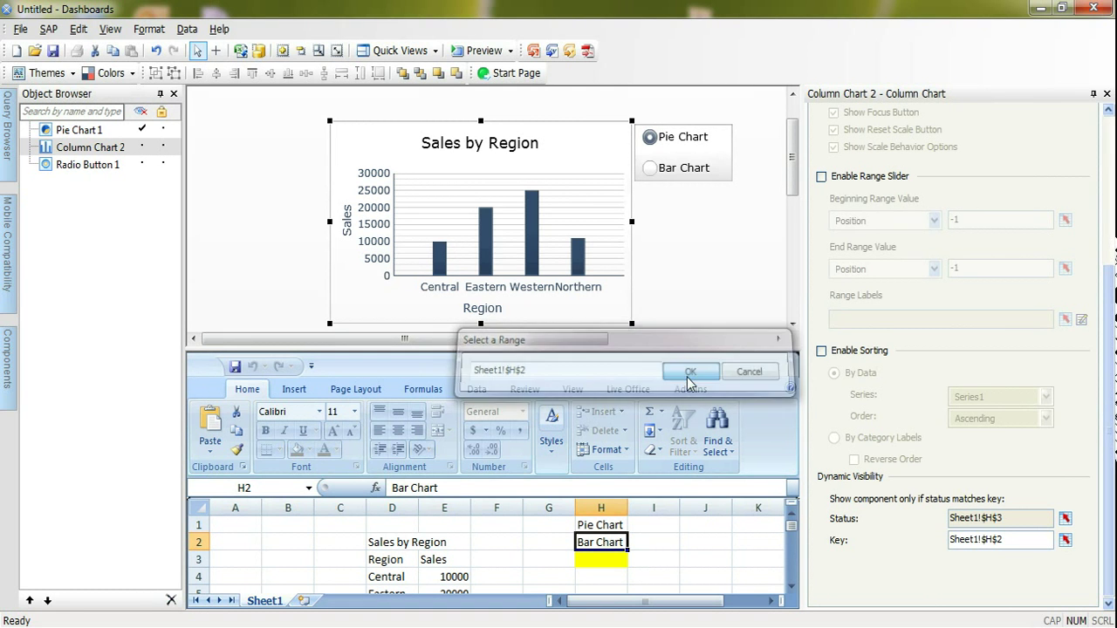
Preview the dashboard and choose Bar Chart to show the Sales by Region column chart.
left_click(471, 52)
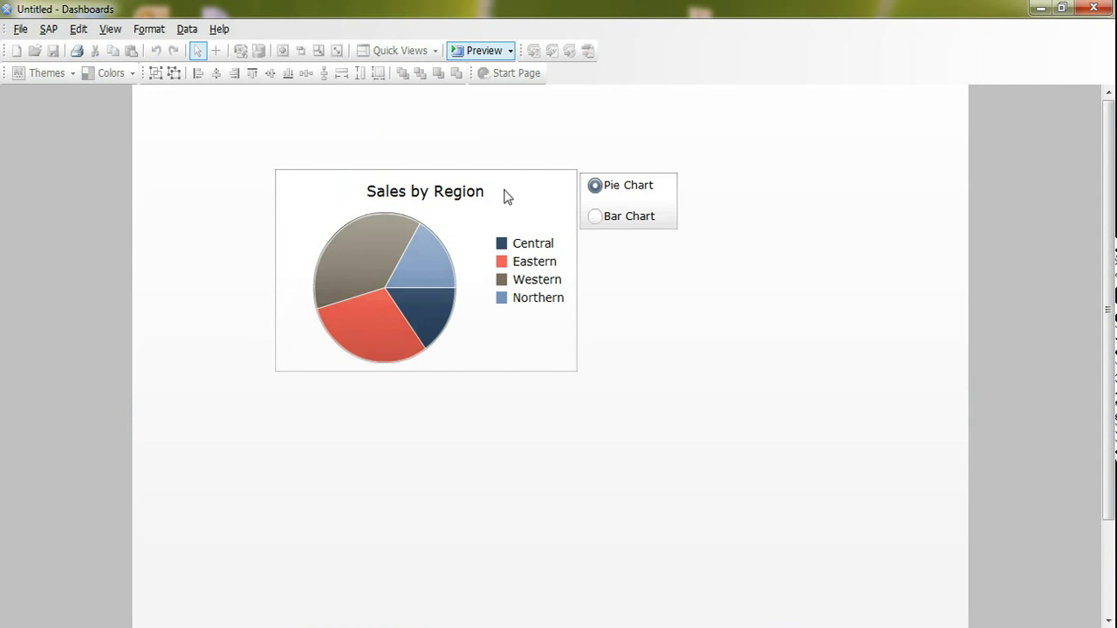
left_click(596, 219)
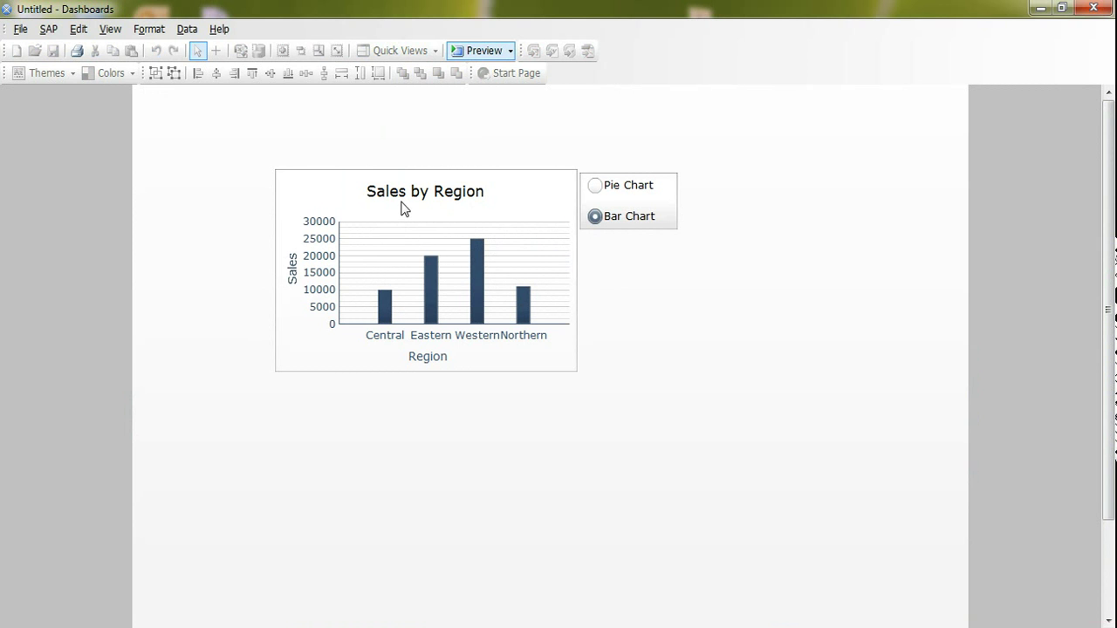